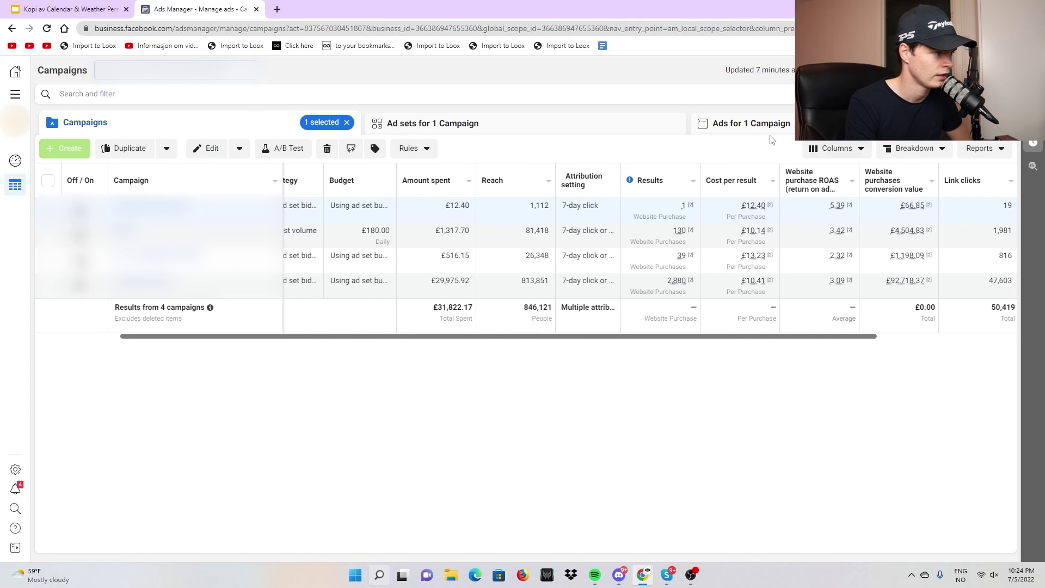
Examine the campaigns' amount spent, reach, results and cost per purchase, including the conversion breakdown of the fourth campaign.
scroll(469, 427, "left", 2)
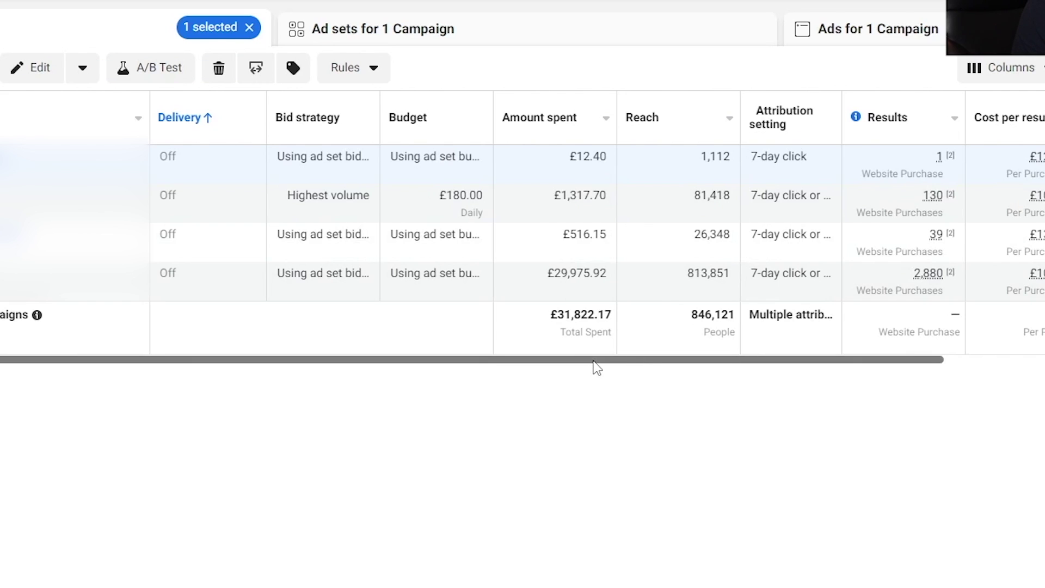
left_click_drag(570, 336, 602, 337)
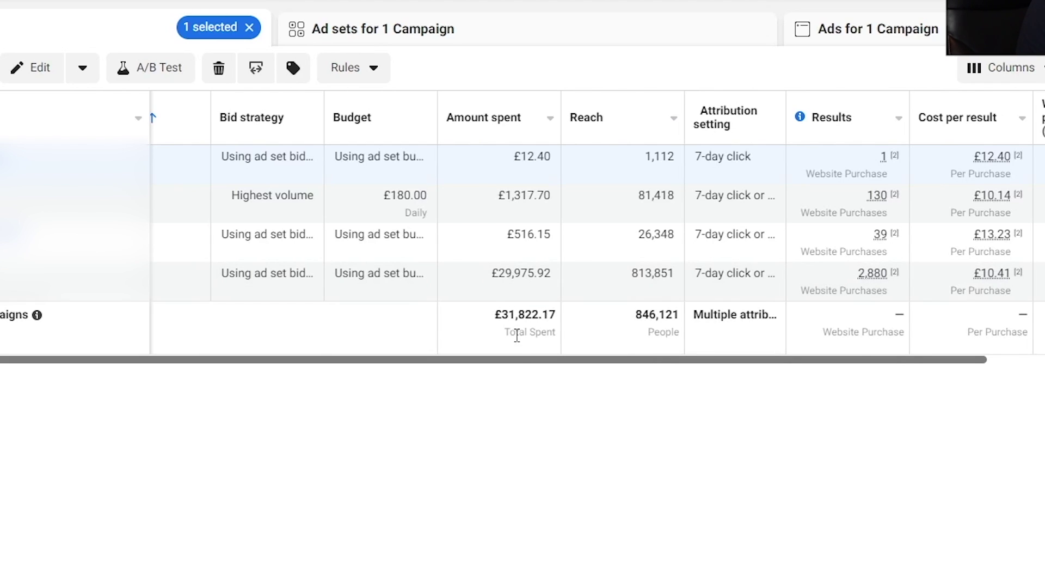
mouse_move(899, 314)
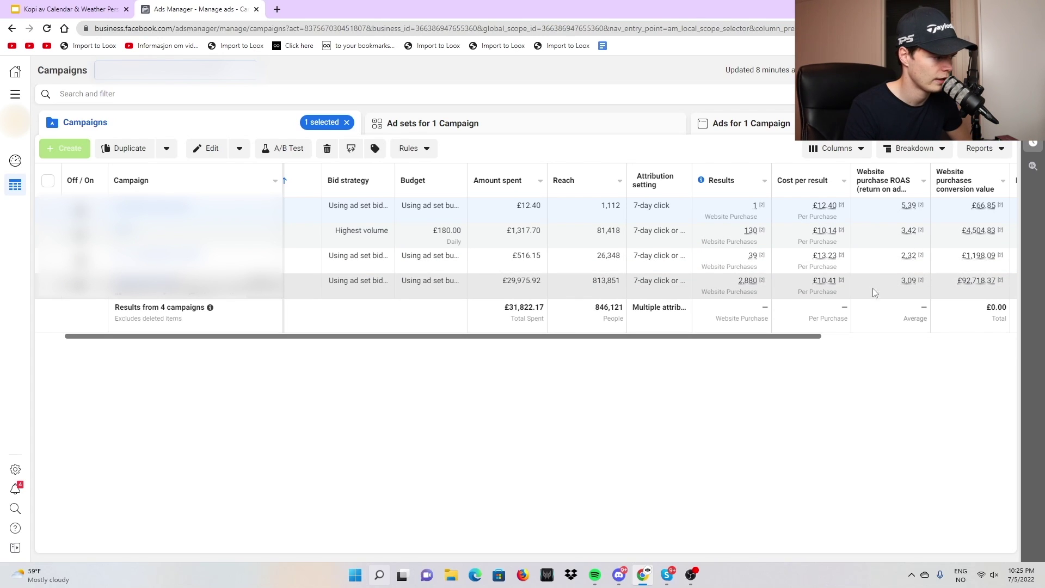
mouse_move(750, 317)
mouse_move(719, 281)
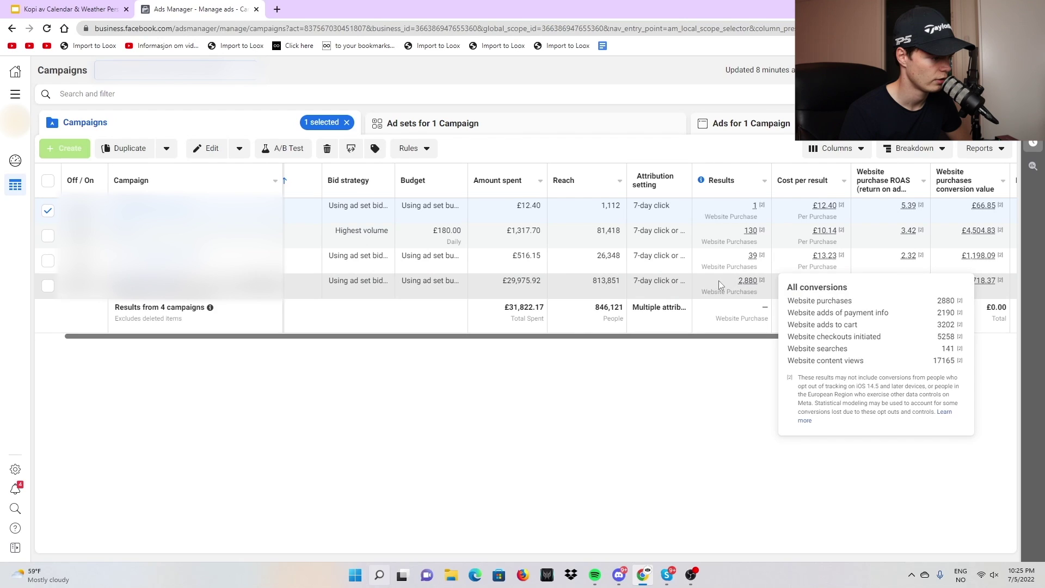
left_click_drag(430, 313, 428, 375)
left_click_drag(436, 338, 392, 337)
left_click(338, 389)
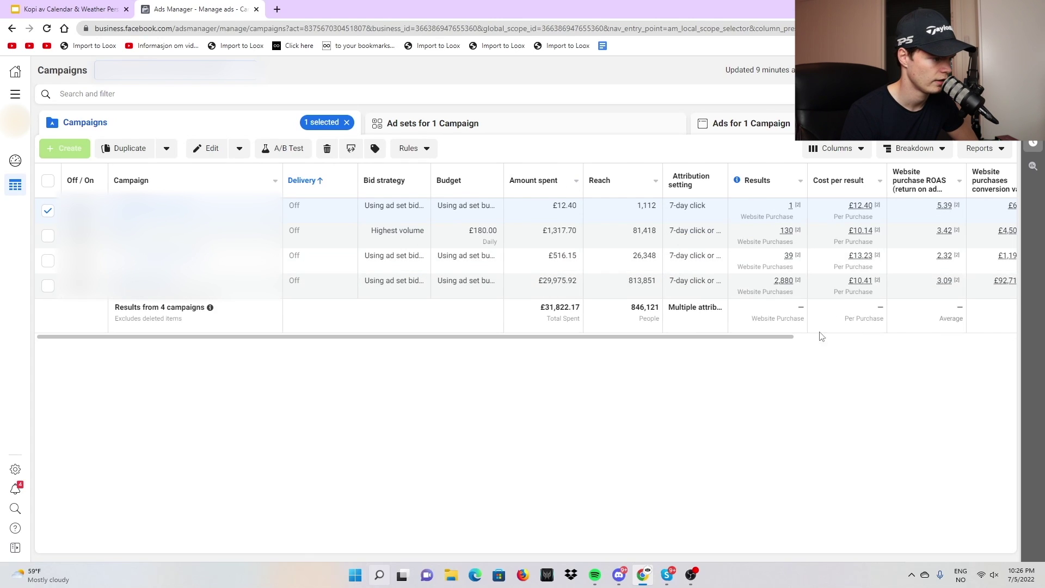
Examine the campaigns' purchase ROAS, conversion value, link clicks and adds to cart in the remaining table columns.
scroll(762, 341, "right", 3)
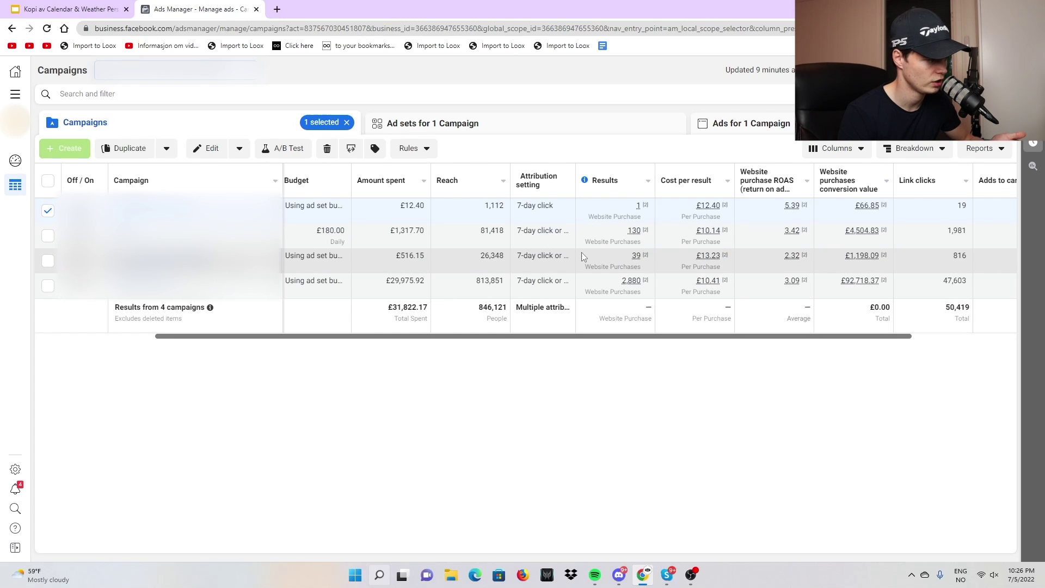
mouse_move(585, 256)
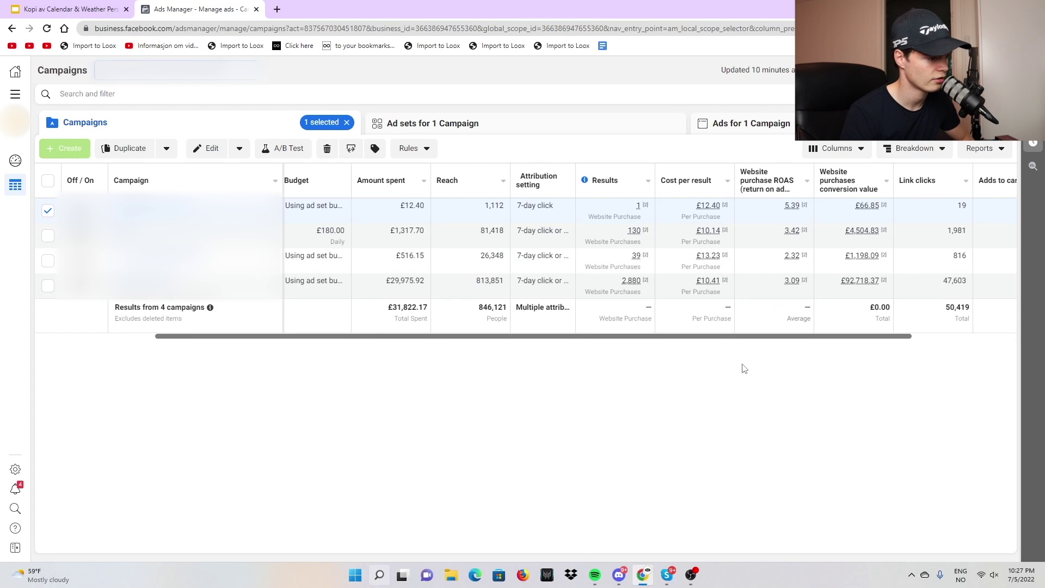
scroll(823, 348, "right", 2)
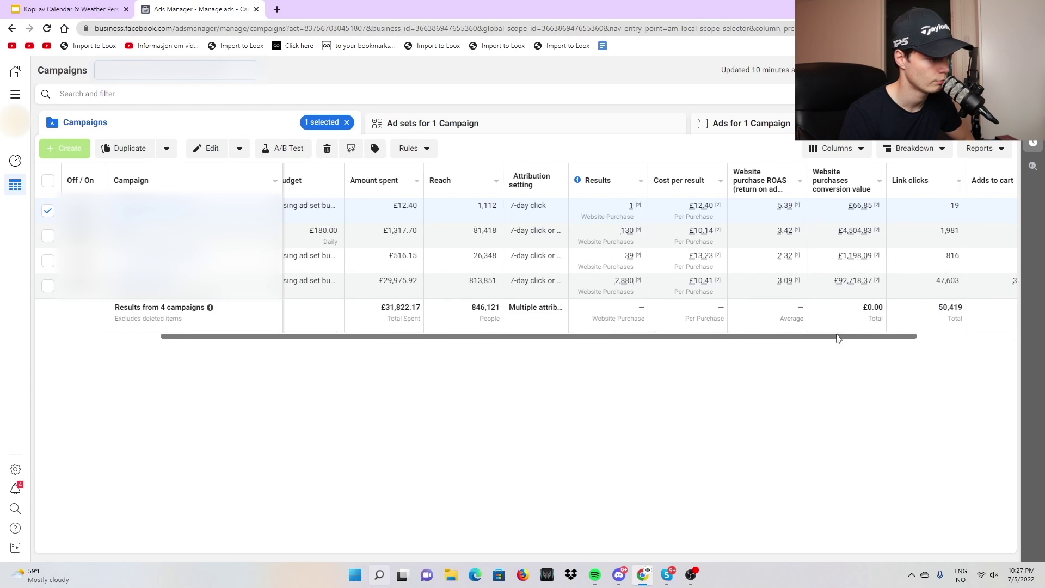
scroll(853, 345, "right", 2)
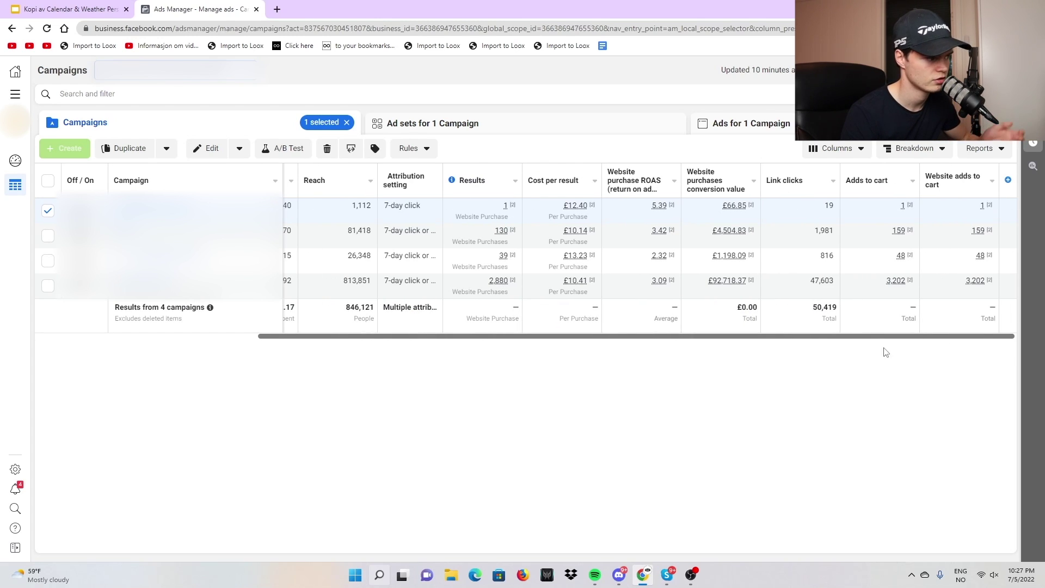
mouse_move(898, 259)
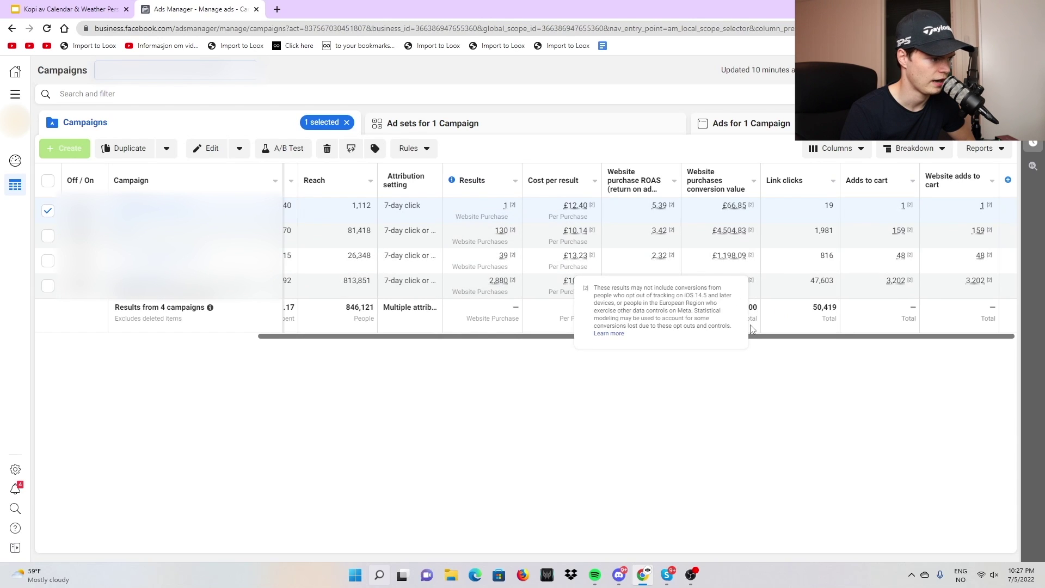
Add the CTR (all) metric to the campaign table's custom columns, apply it and bring the new column into view.
left_click(833, 155)
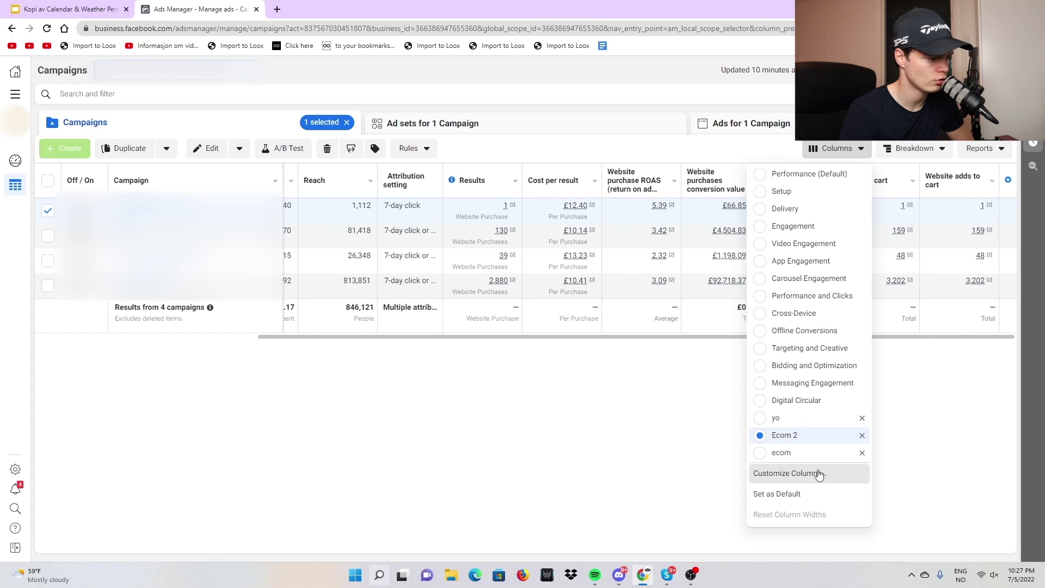
left_click(816, 471)
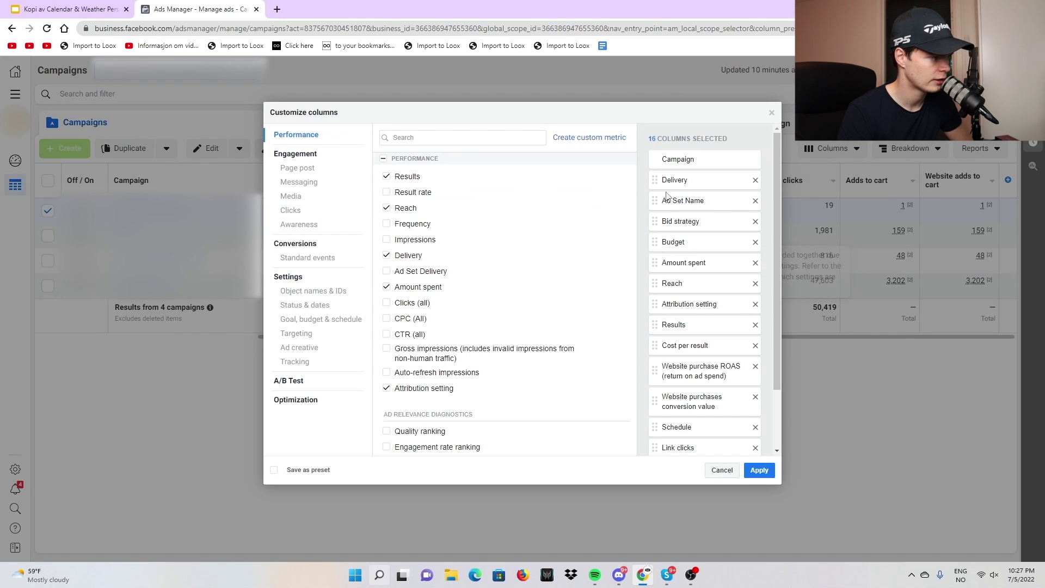
scroll(682, 286, "down", 1)
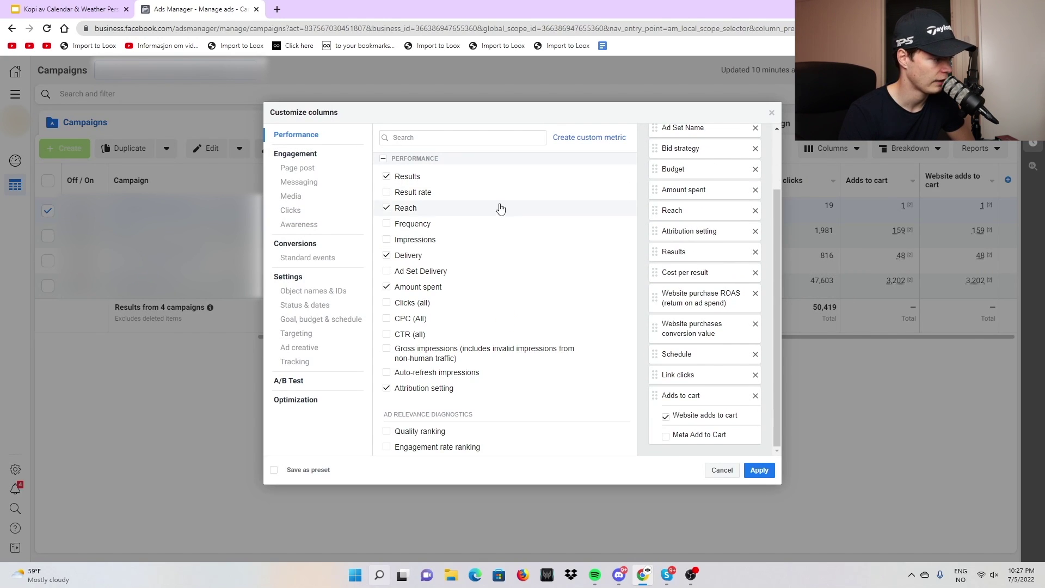
left_click(451, 140)
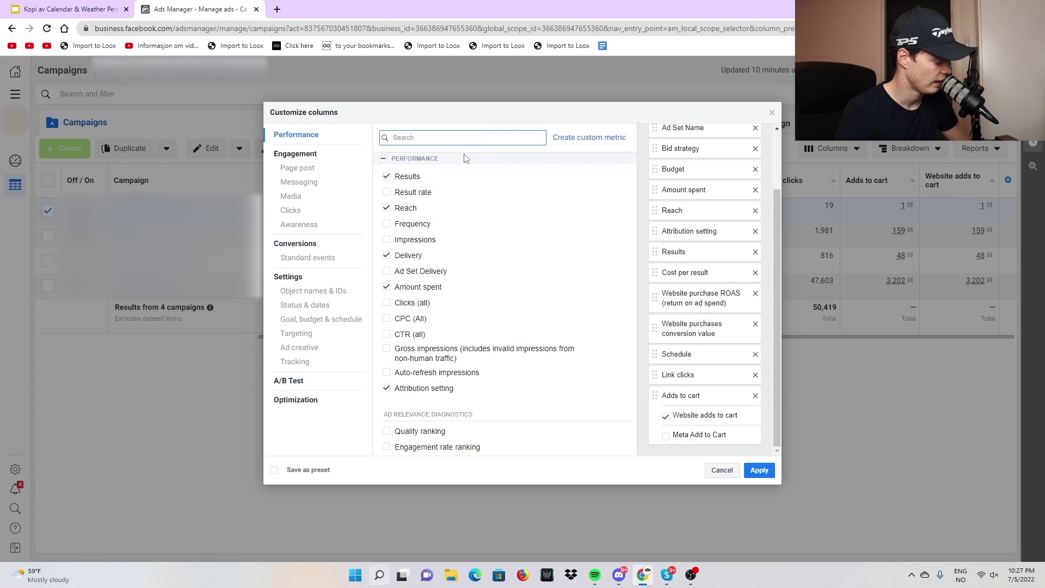
type("ctr")
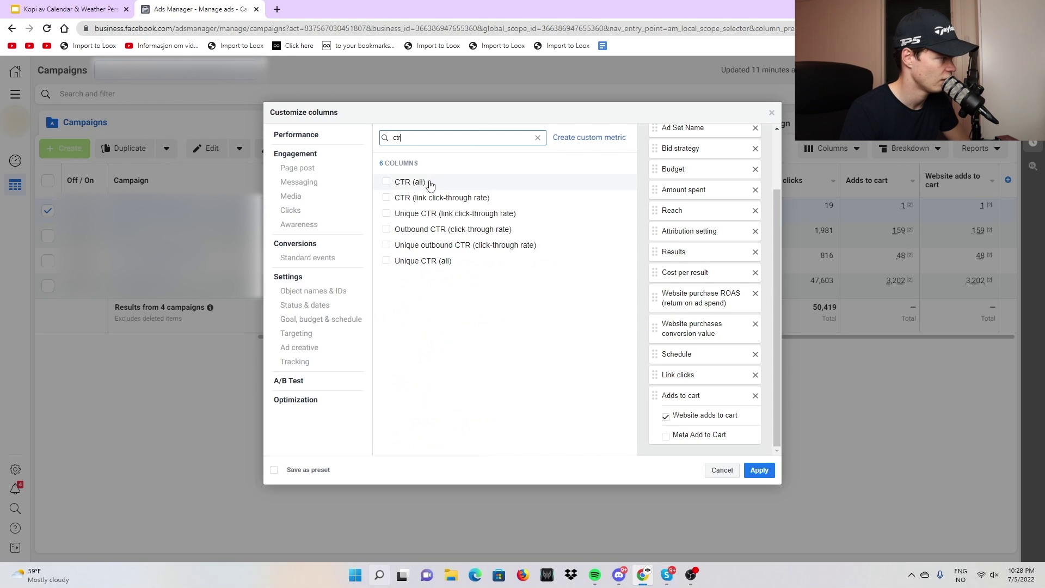
mouse_move(427, 183)
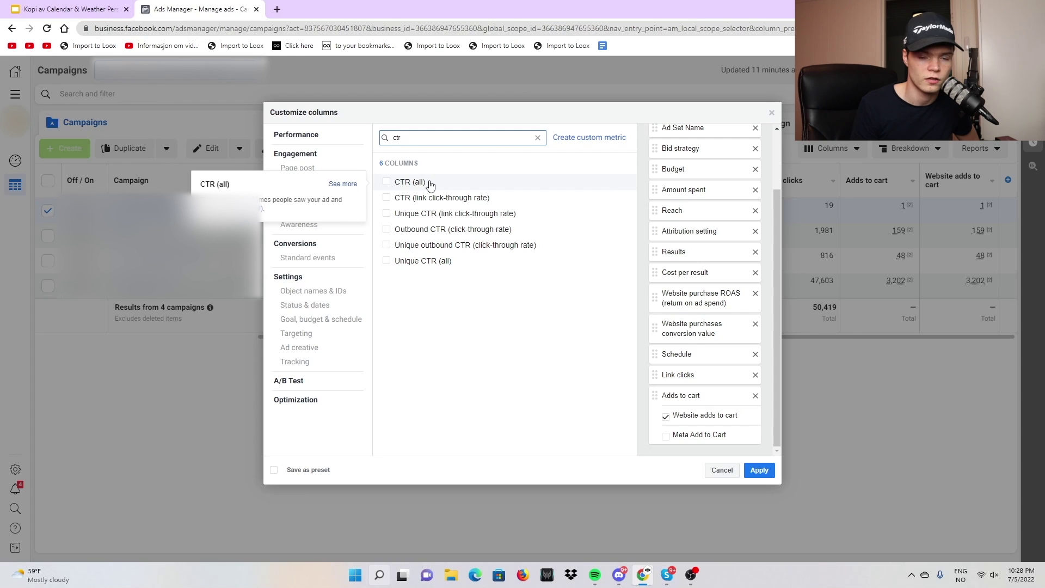
left_click(429, 183)
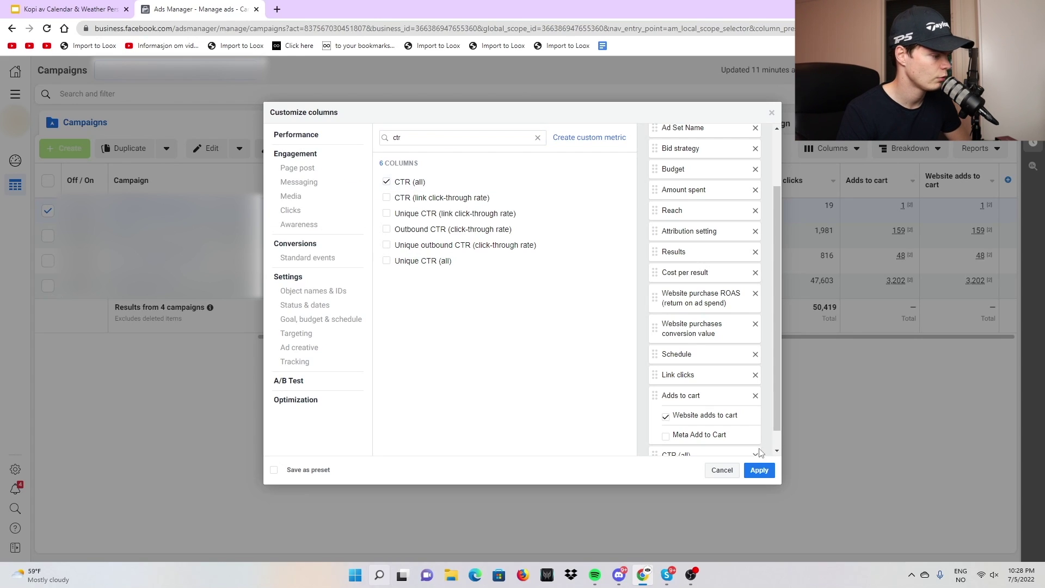
left_click(753, 469)
left_click_drag(781, 337, 827, 336)
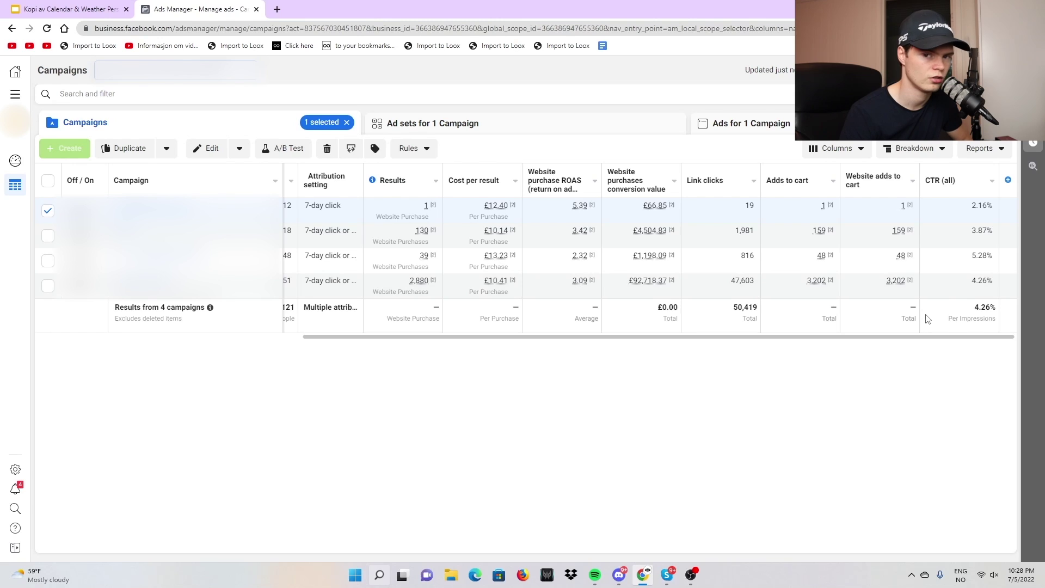
Reopen the column customization and review the full list of selected columns.
left_click(837, 148)
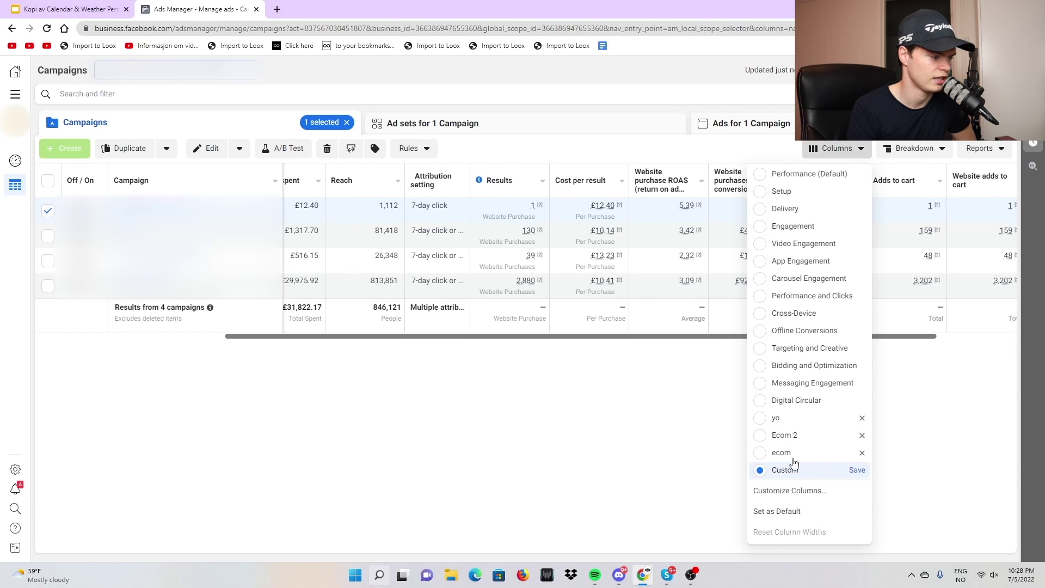
left_click(818, 492)
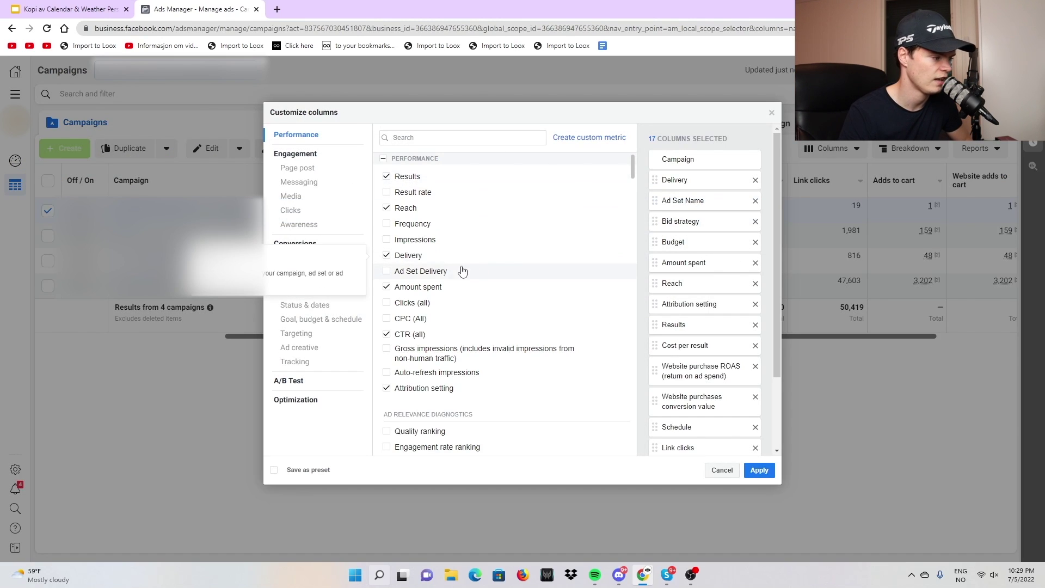
scroll(678, 261, "down", 1)
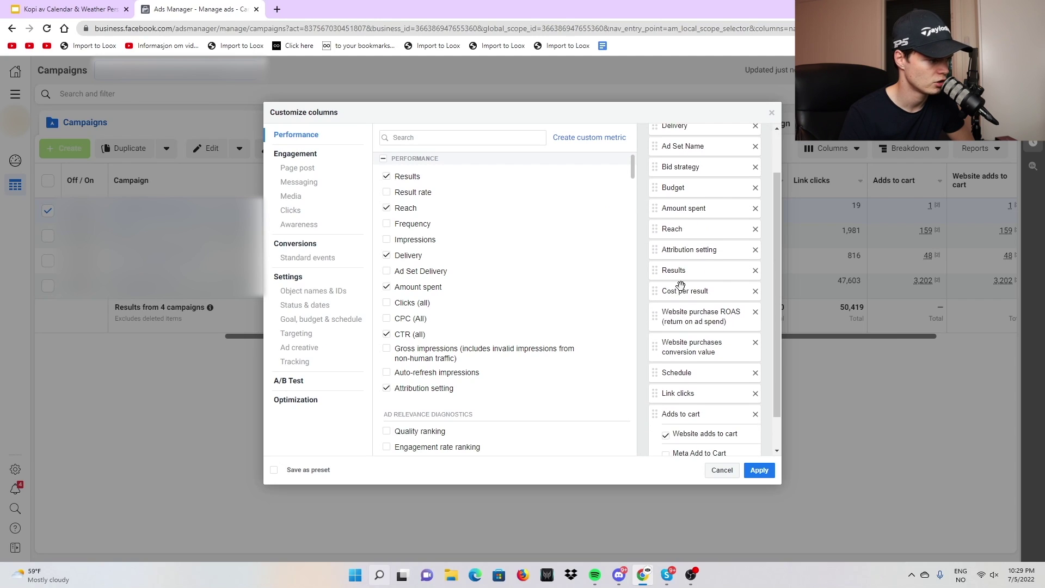
scroll(677, 308, "down", 1)
scroll(691, 277, "up", 1)
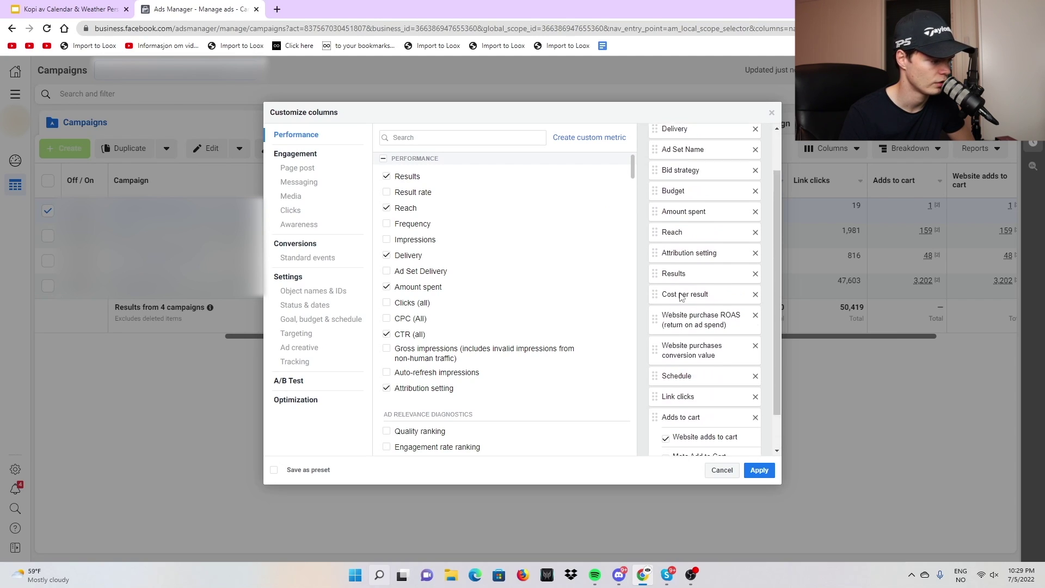
scroll(681, 297, "down", 1)
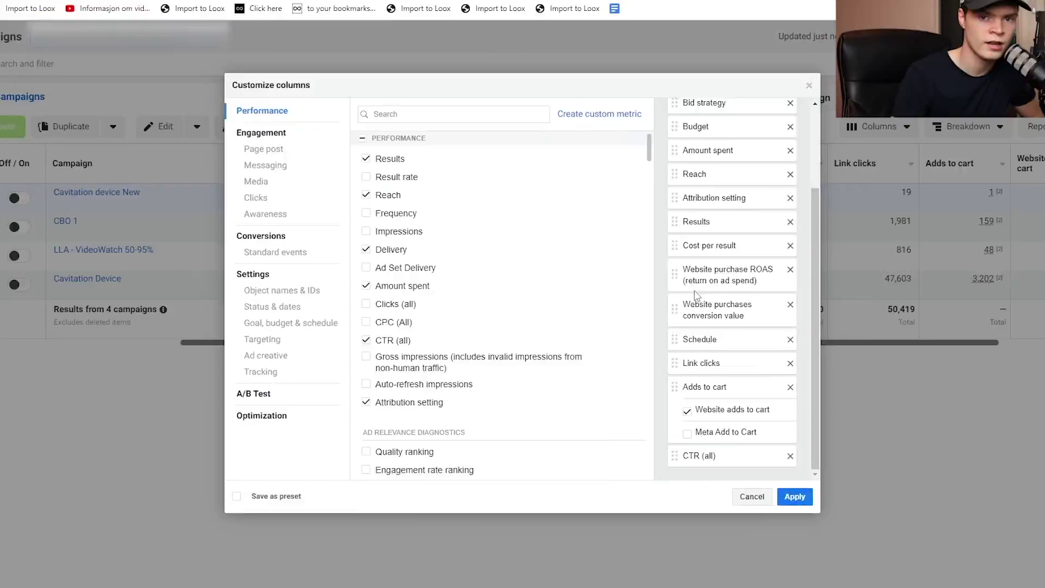
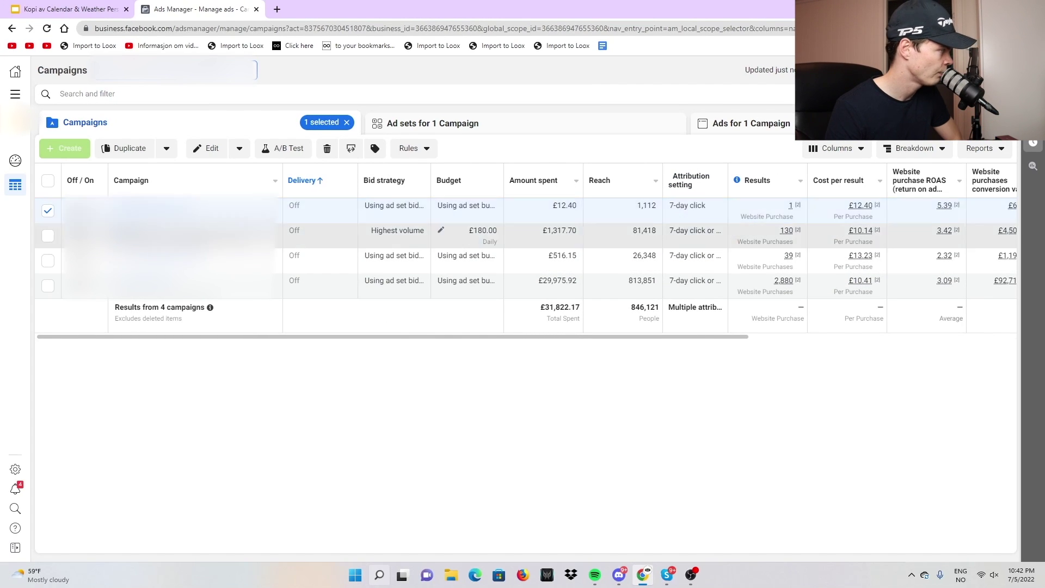
Clear the campaign selection, then open the Cavitation device New campaign for editing and review its name, buying type, objective and budget settings.
left_click(48, 210)
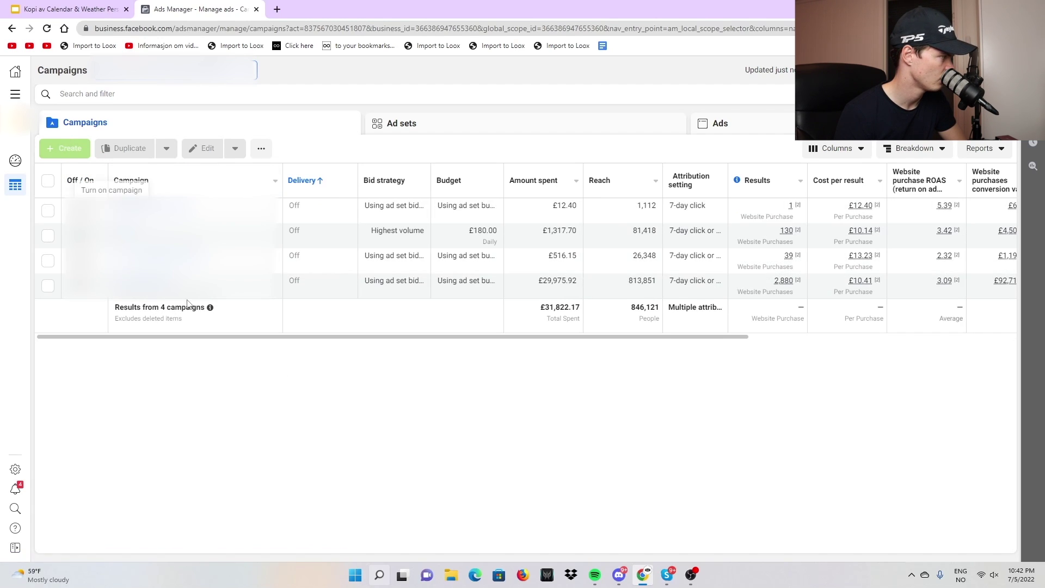
left_click(128, 216)
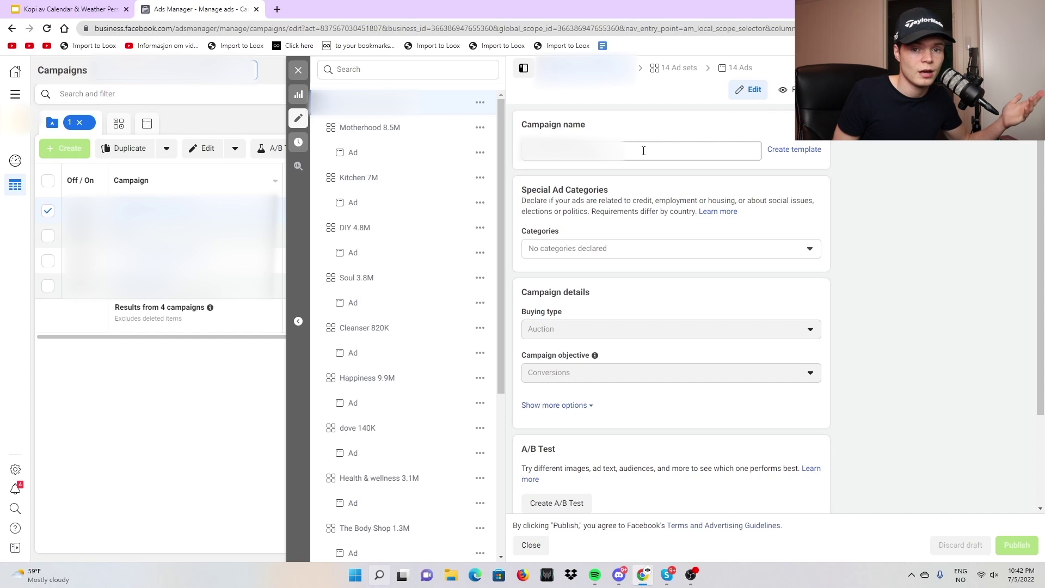
scroll(633, 267, "down", 2)
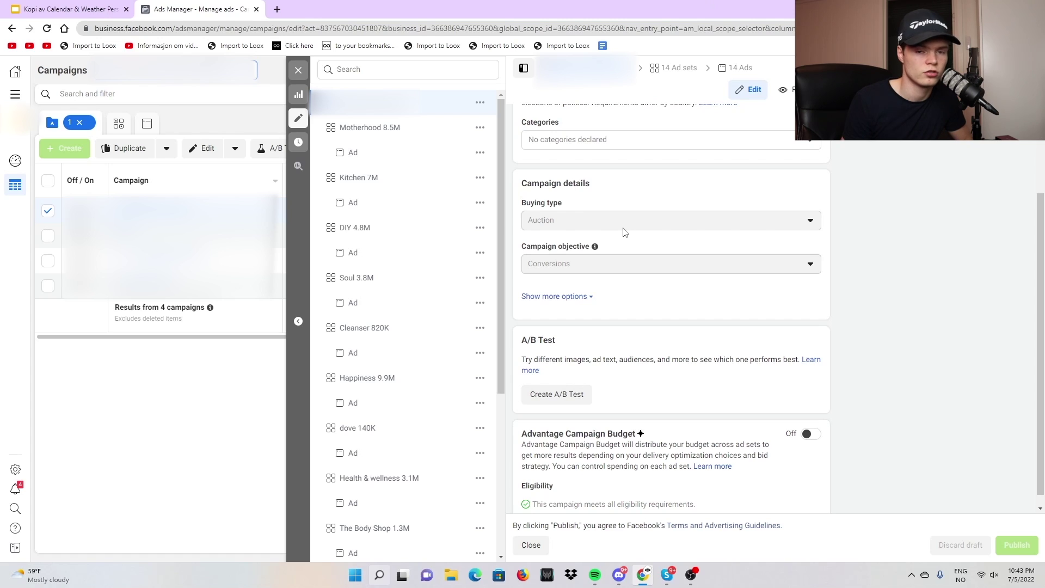
scroll(624, 232, "up", 2)
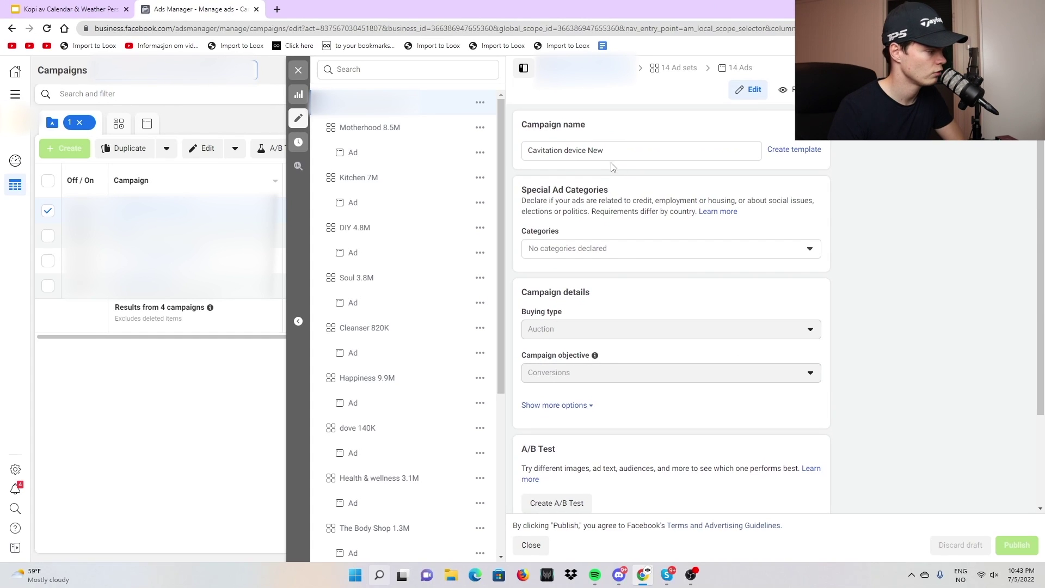
scroll(555, 300, "down", 2)
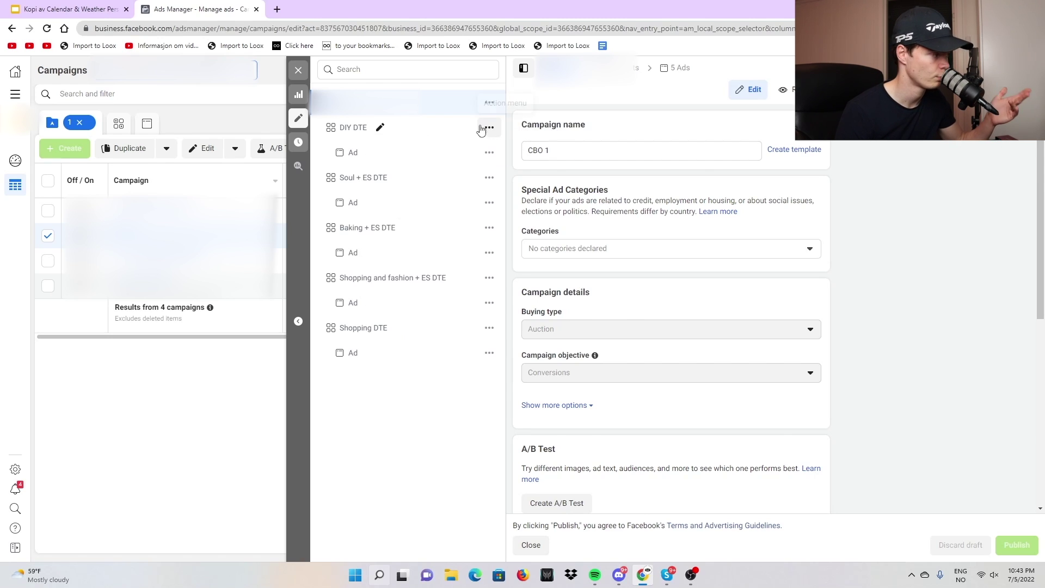
Look through the ad sets of the CBO 1 campaign, from DIY DTE to Shopping DTE.
left_click(411, 130)
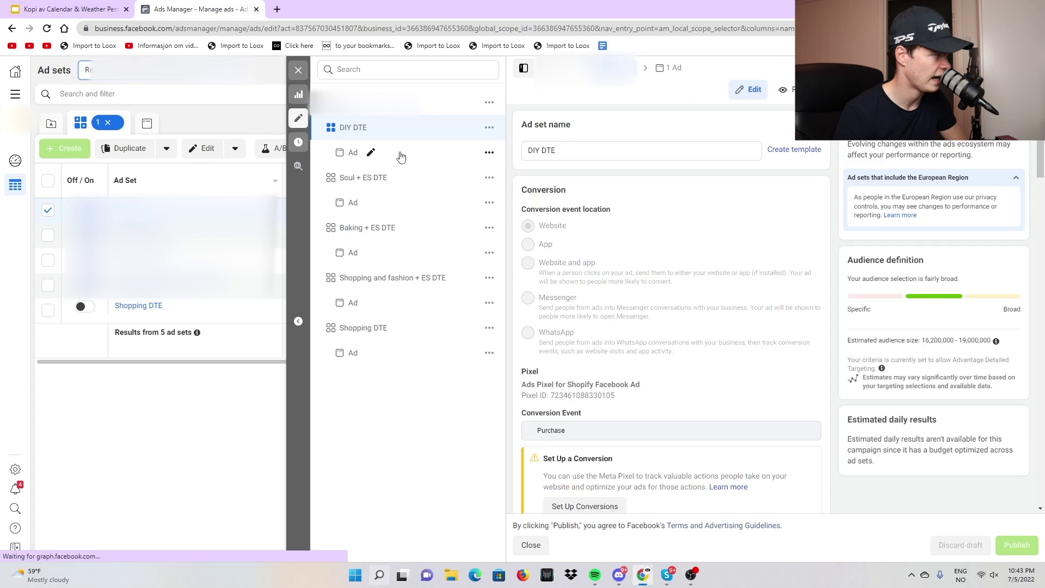
left_click(401, 156)
left_click(415, 180)
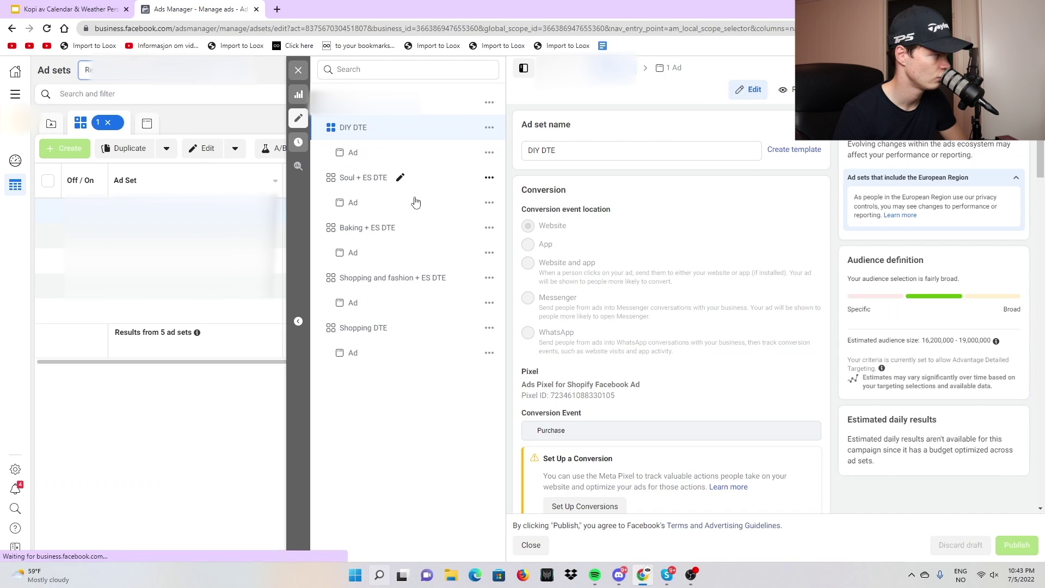
left_click(403, 228)
left_click(426, 277)
left_click(422, 328)
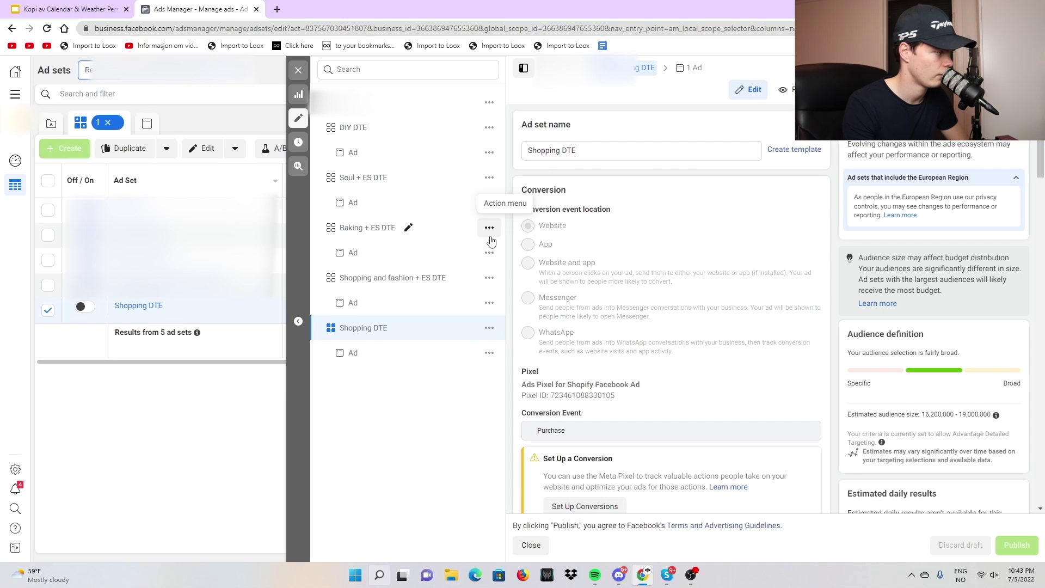
Open the DIY DTE ad set and review its conversion location, pixel and conversion event settings.
left_click(424, 130)
scroll(674, 351, "down", 4)
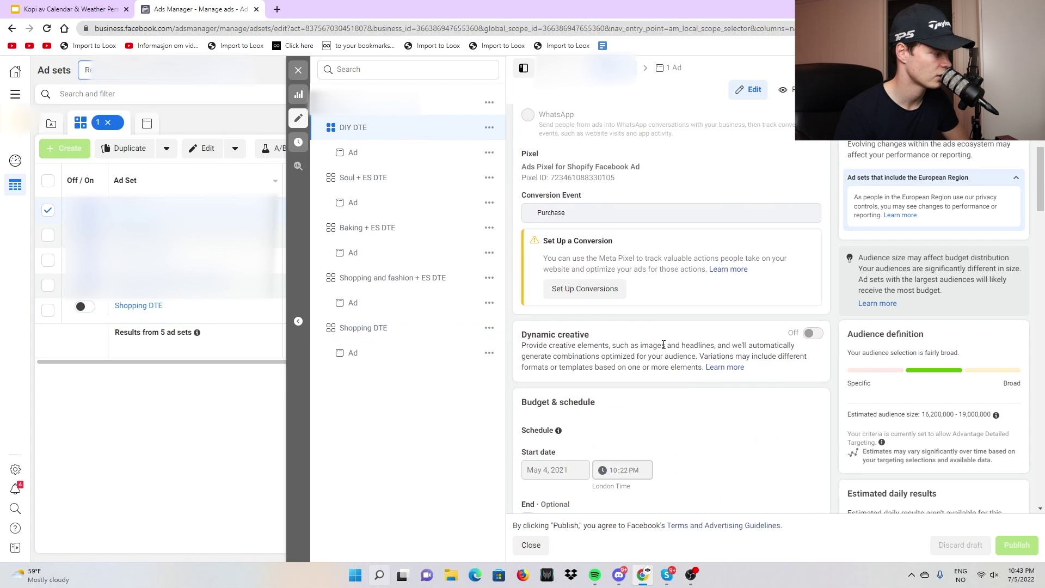
scroll(625, 359, "up", 1)
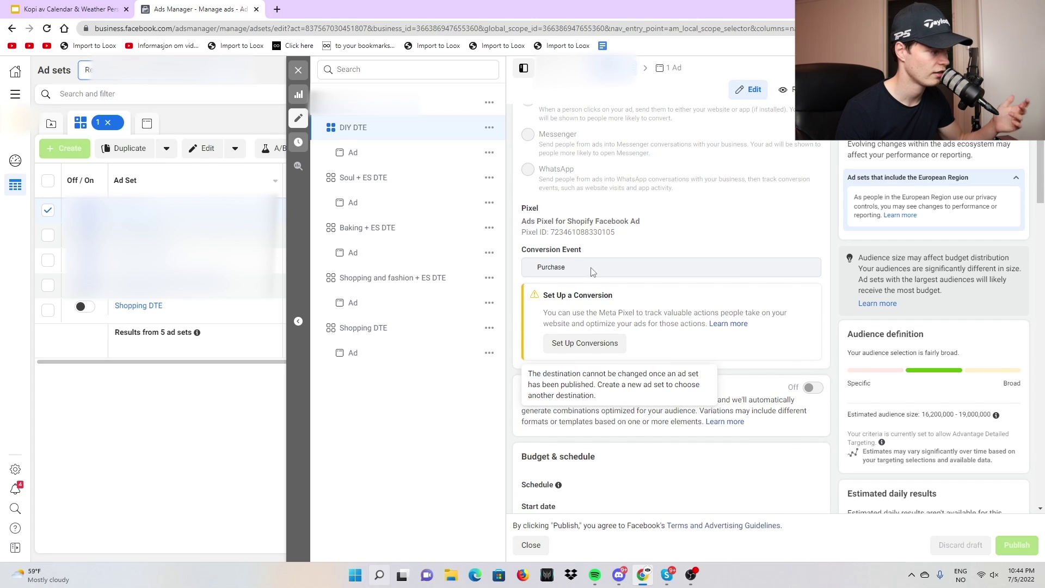
scroll(592, 325, "up", 1)
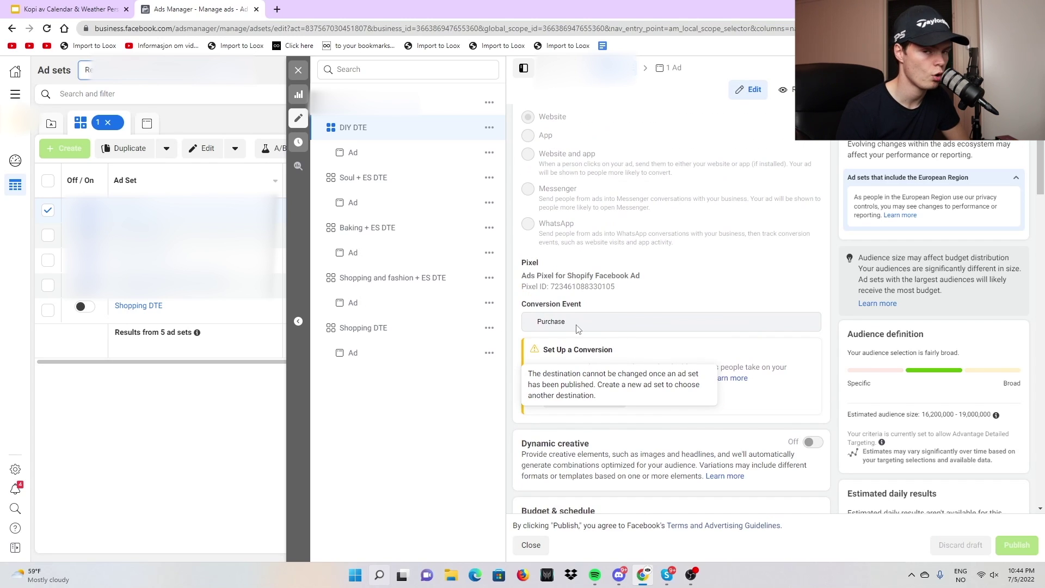
Review the DIY DTE ad set down to its audience and replace the United Kingdom target location with Worldwide.
mouse_move(578, 329)
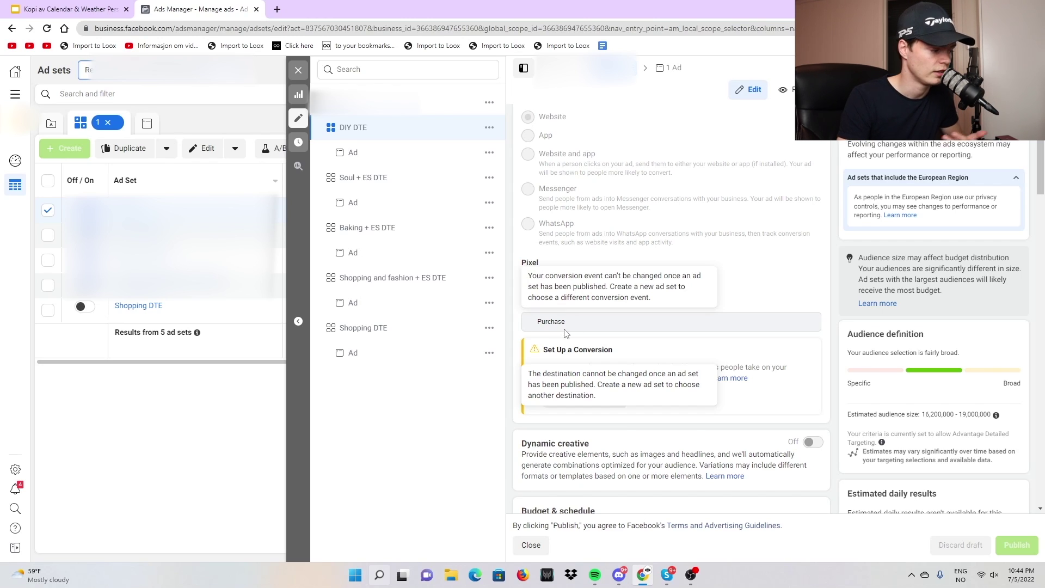
scroll(565, 333, "down", 3)
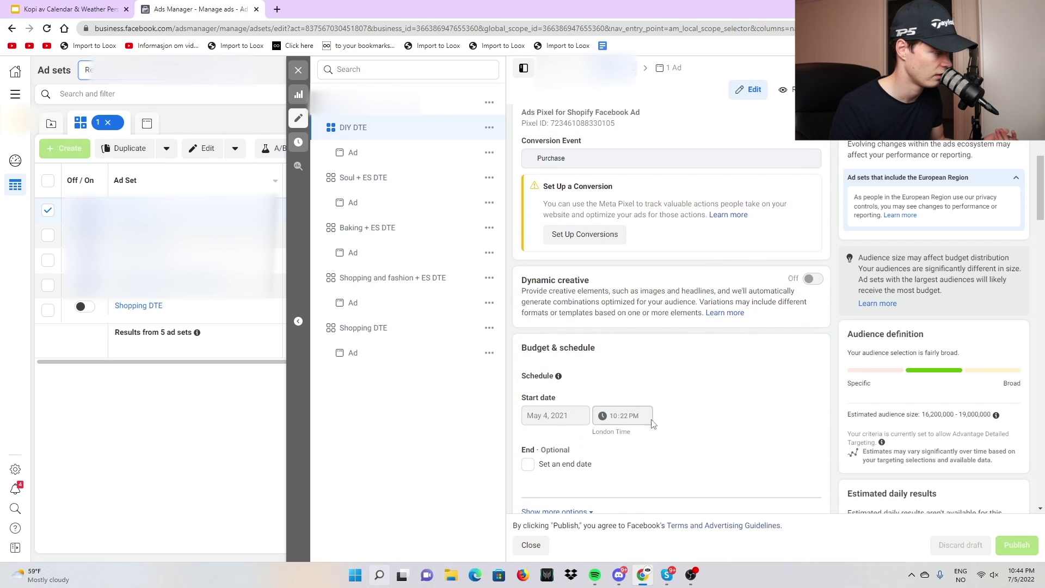
scroll(580, 322, "down", 2)
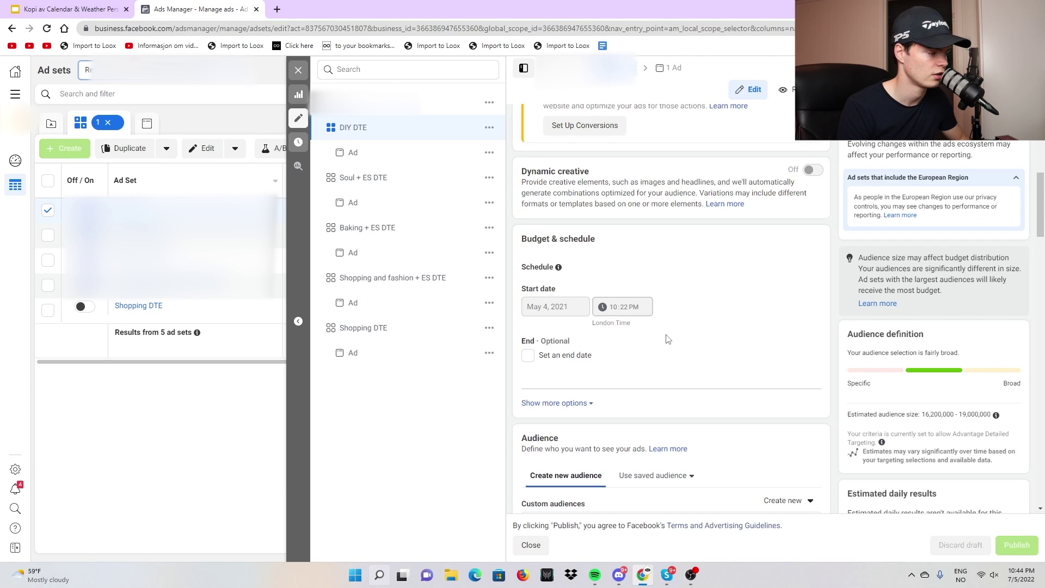
scroll(669, 339, "down", 3)
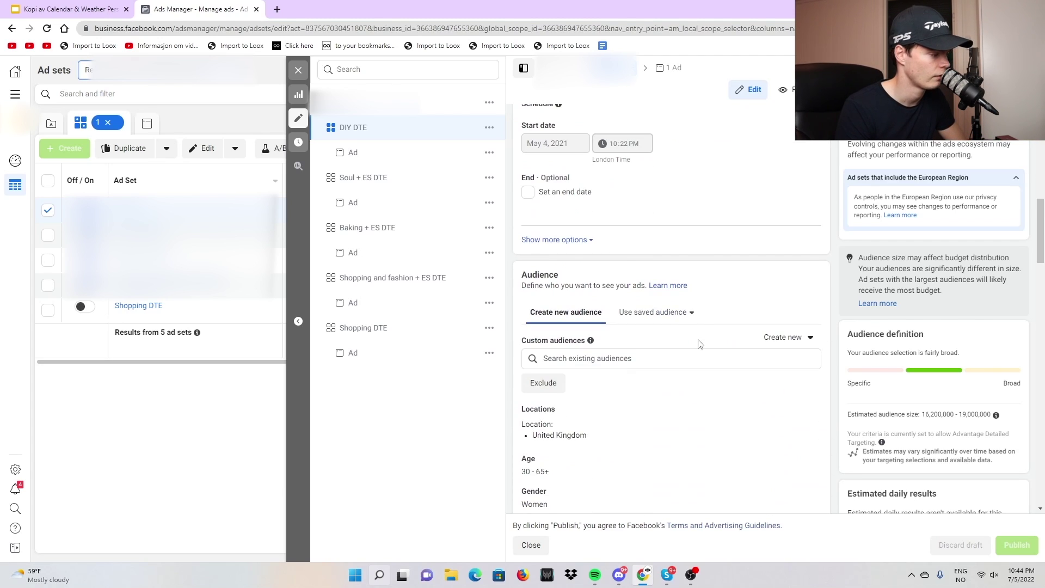
scroll(639, 412, "down", 2)
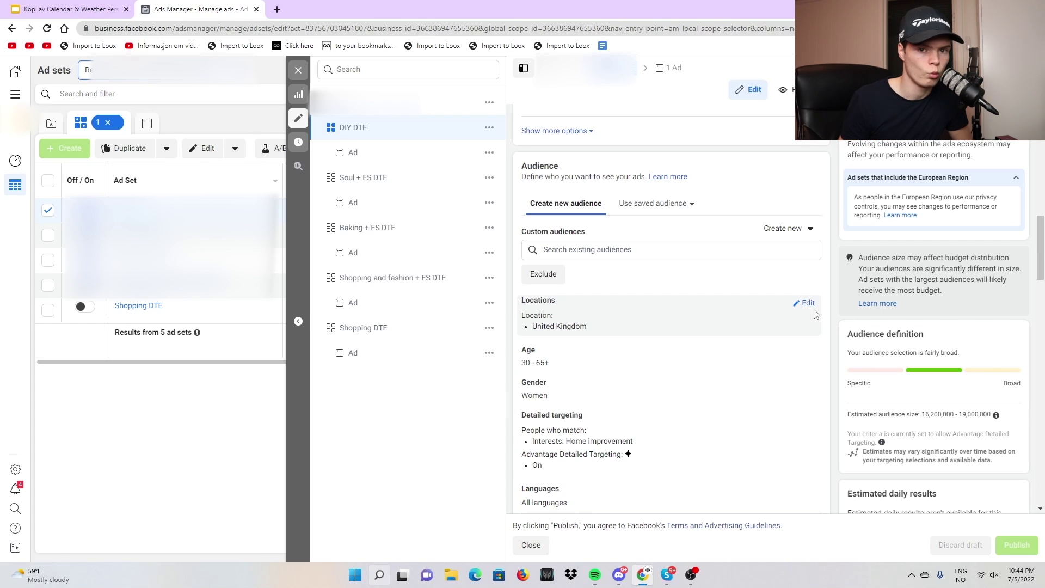
left_click(806, 303)
scroll(696, 323, "down", 1)
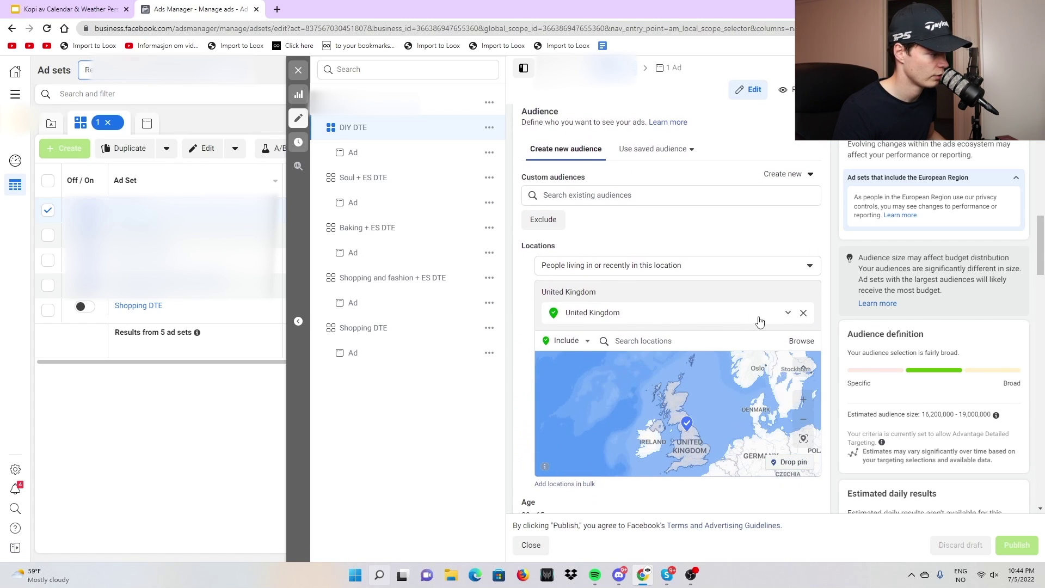
left_click(803, 313)
left_click(684, 325)
type("worldwide")
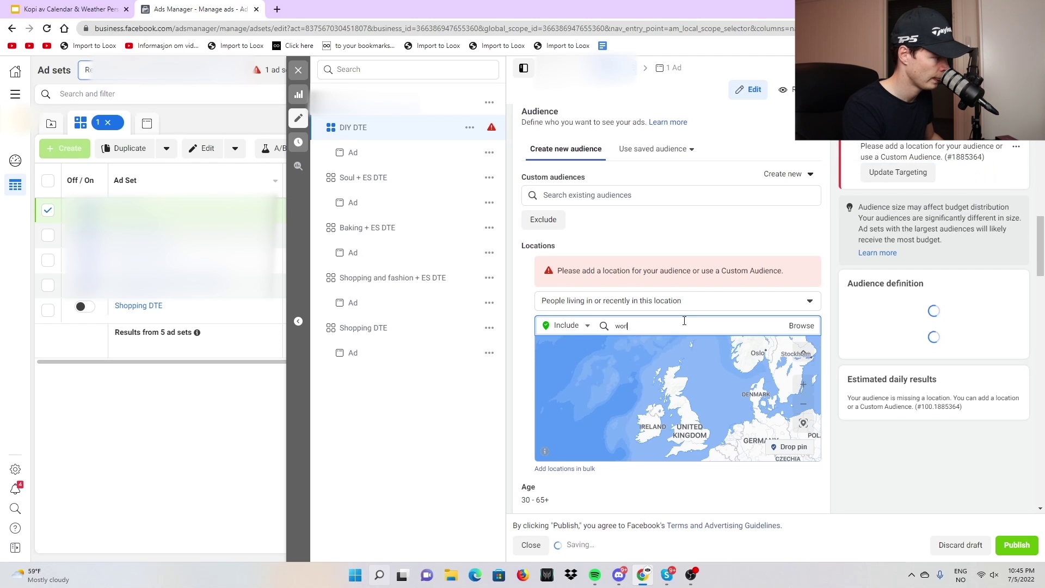
left_click(620, 349)
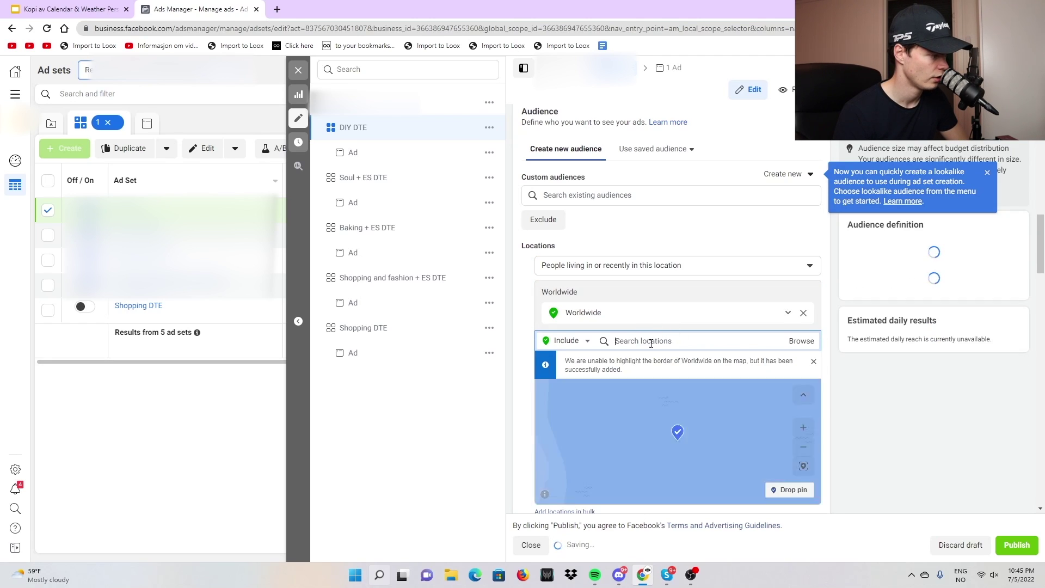
Exclude Africa and Mexico from the audience's Worldwide location targeting.
left_click(566, 341)
left_click(563, 372)
left_click(662, 340)
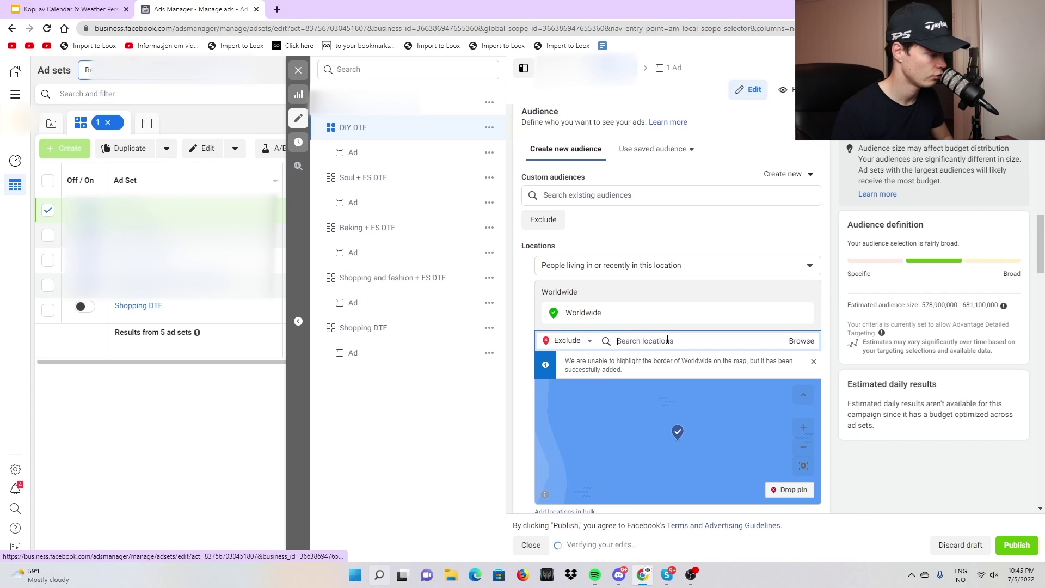
type("a")
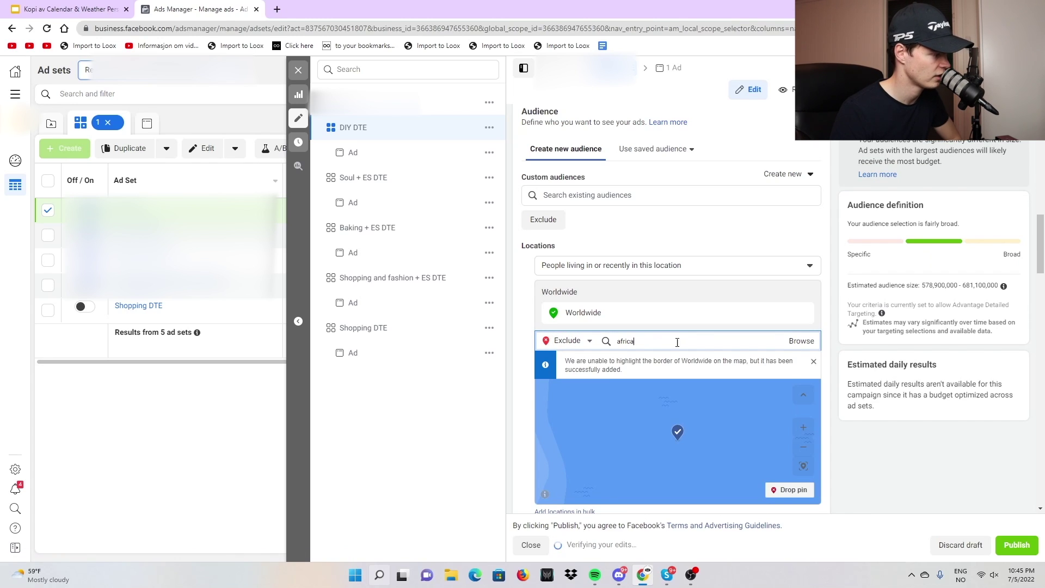
type("frica")
left_click(681, 360)
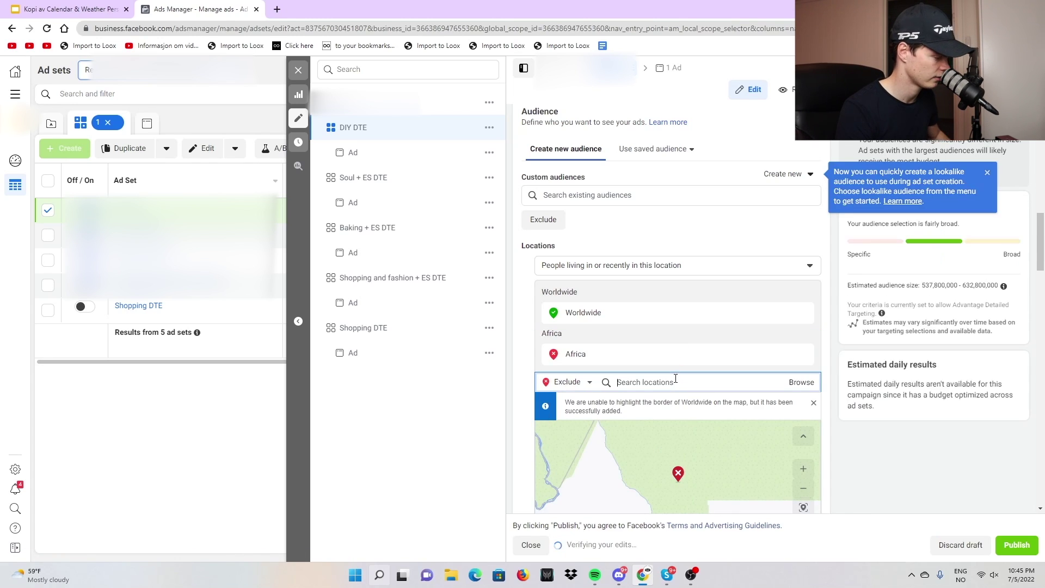
type("mexico")
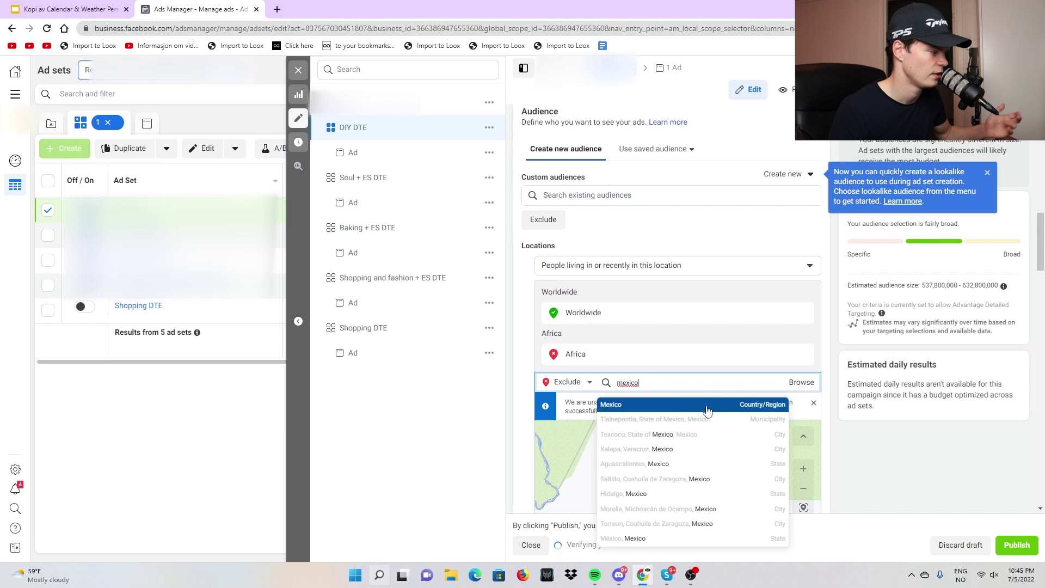
left_click(661, 404)
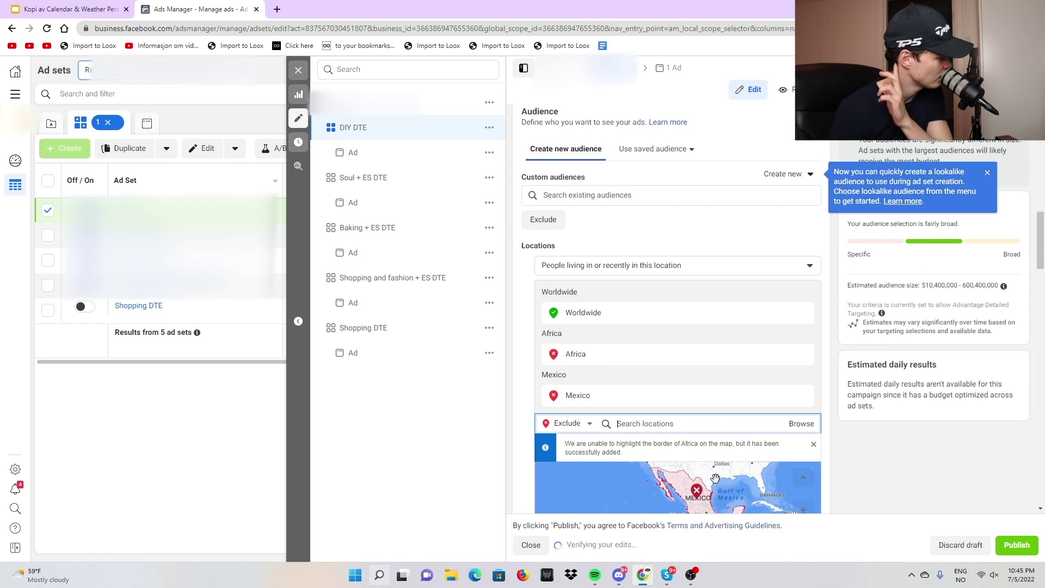
Remove the Africa and Mexico exclusions from the audience locations.
scroll(735, 484, "down", 1)
left_click_drag(736, 484, 727, 451)
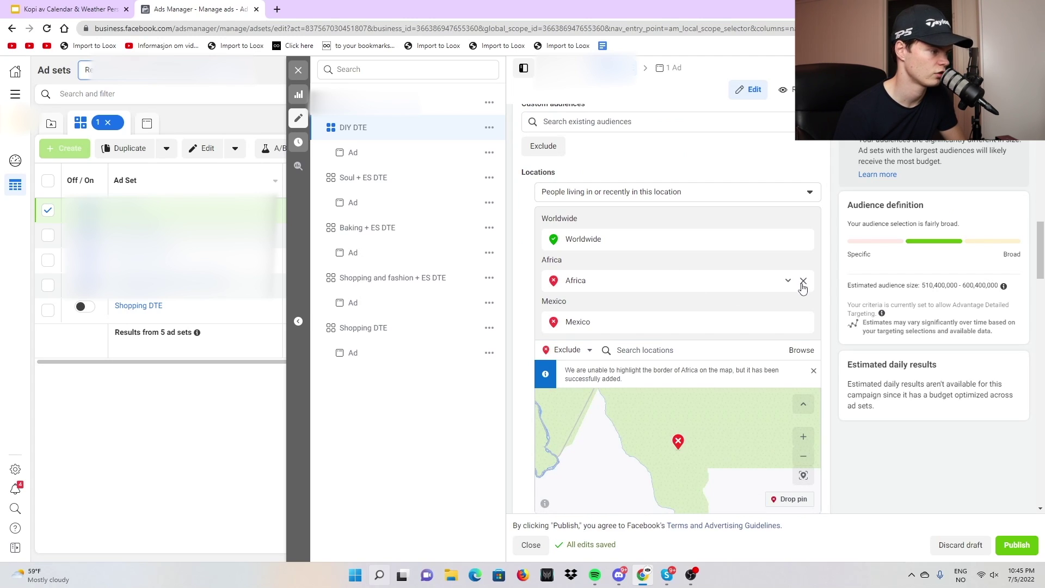
left_click(803, 282)
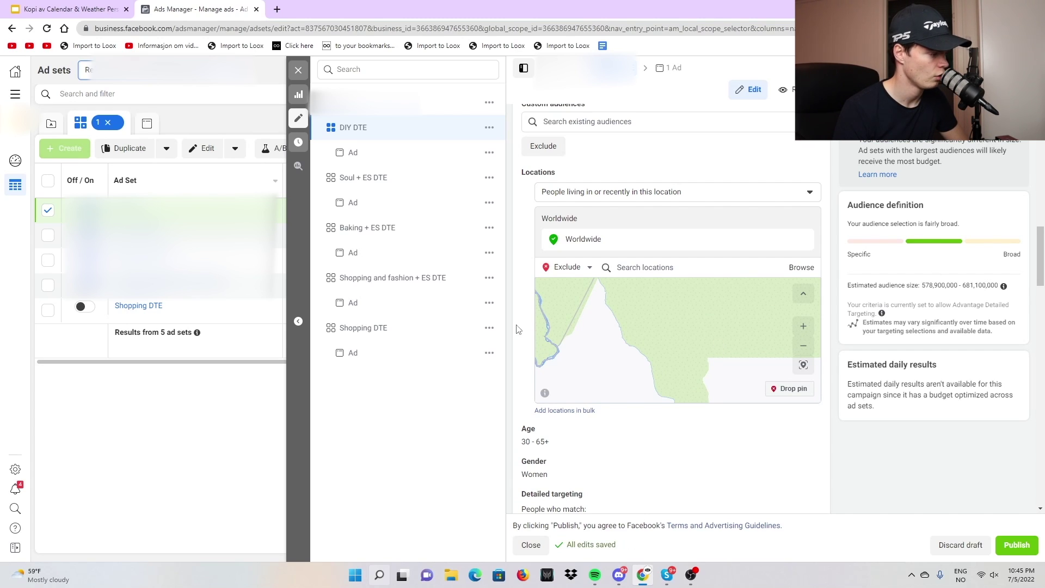
Set the audience's minimum age to 18.
scroll(523, 332, "down", 1)
left_click(808, 374)
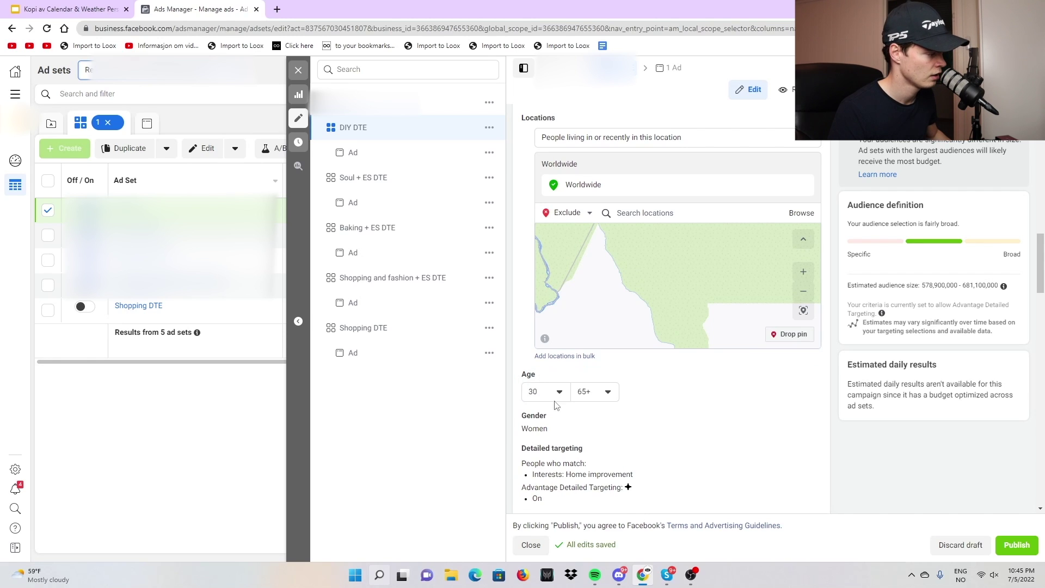
left_click(555, 398)
scroll(561, 456, "up", 4)
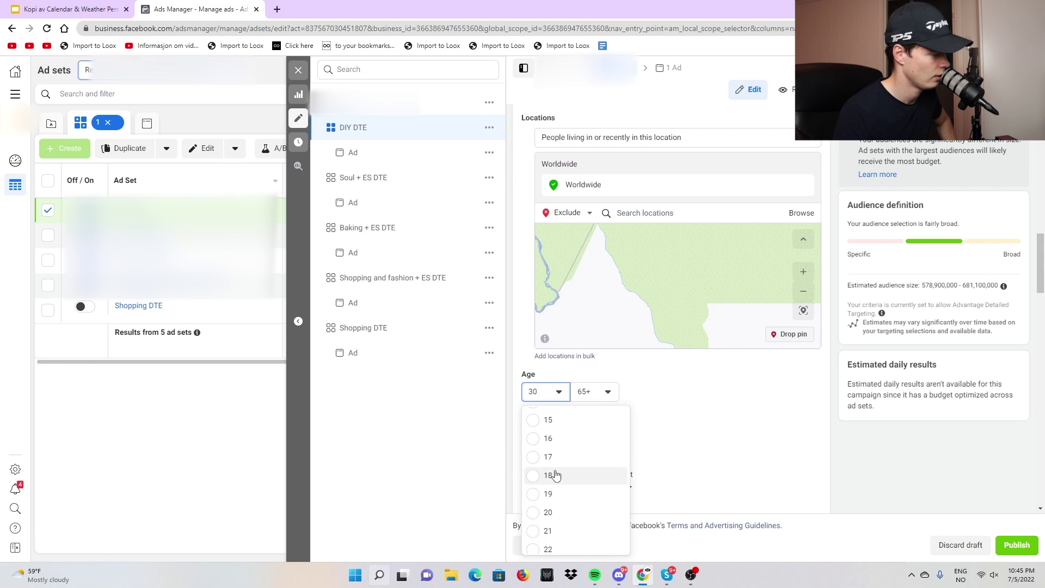
left_click(551, 475)
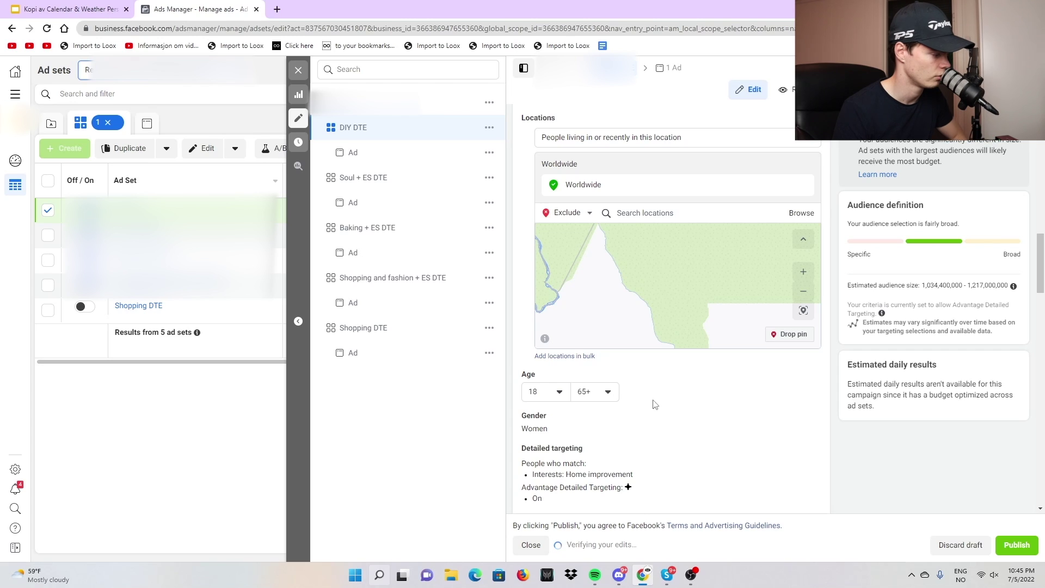
Open the detailed targeting for editing and remove the Home improvement interest.
scroll(648, 405, "down", 1)
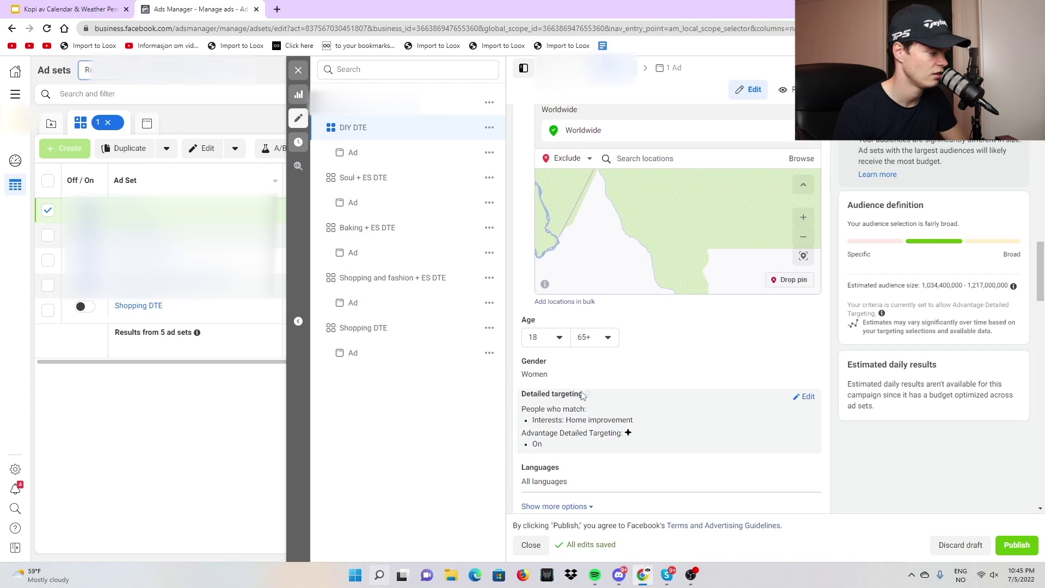
left_click(691, 408)
scroll(702, 414, "down", 1)
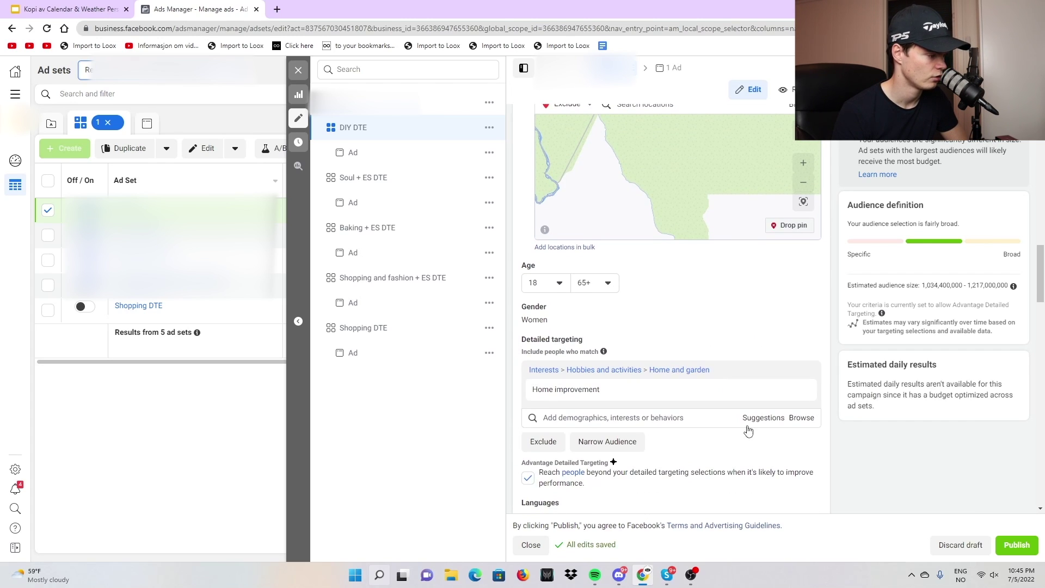
left_click(799, 388)
Search the detailed targeting interests for "acne" and clear the search.
left_click(664, 370)
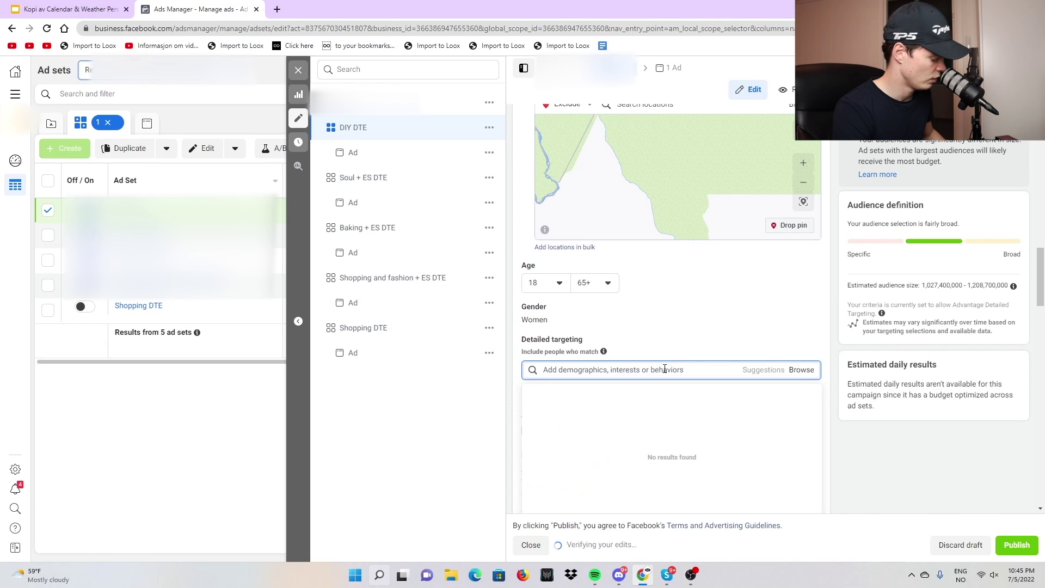
type("acne")
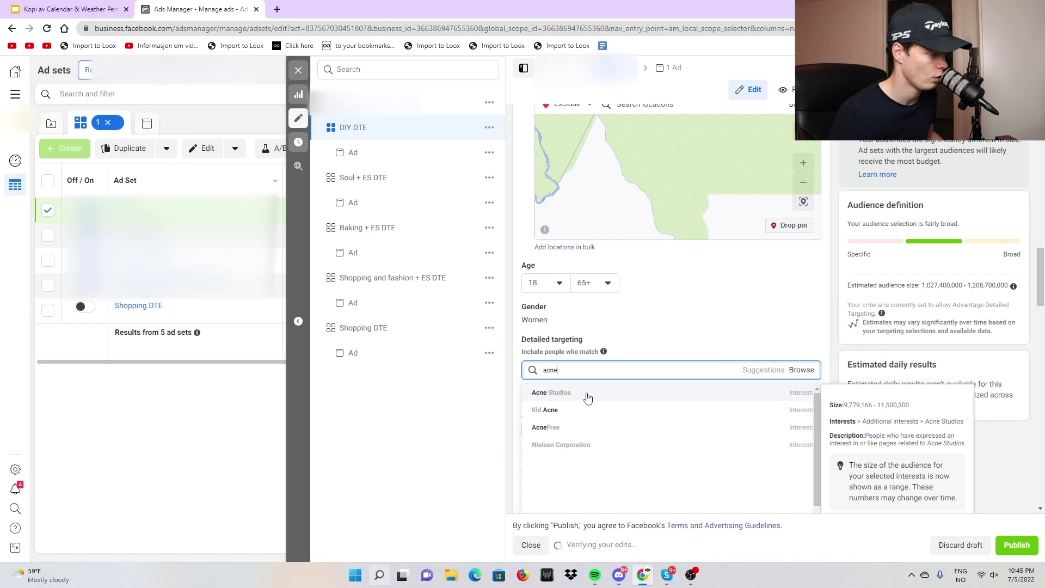
double_click(684, 367)
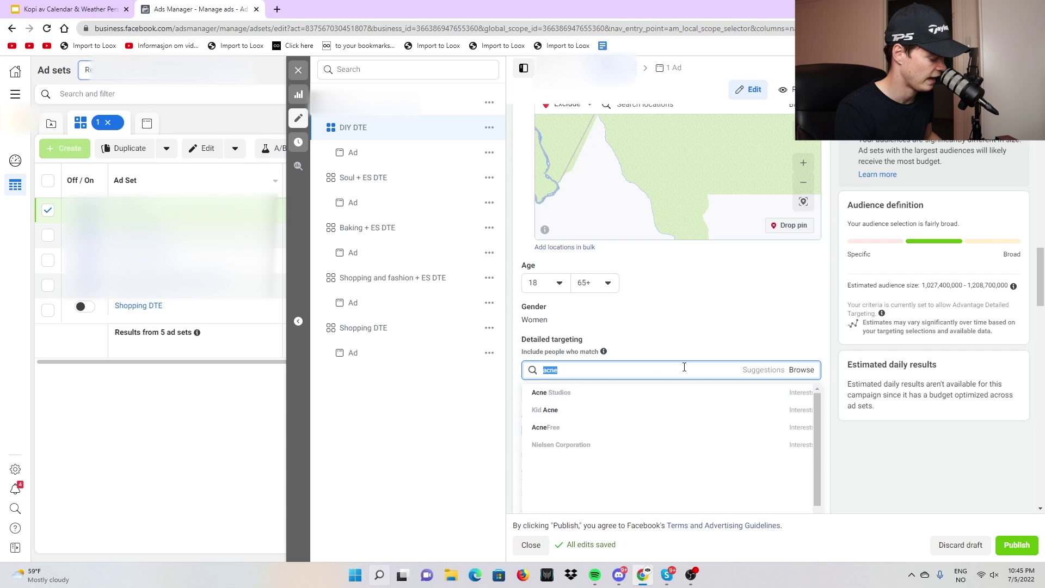
key("BackSpace")
Search the detailed targeting for "skin" and add the Beautiful Skin interest.
type("skin")
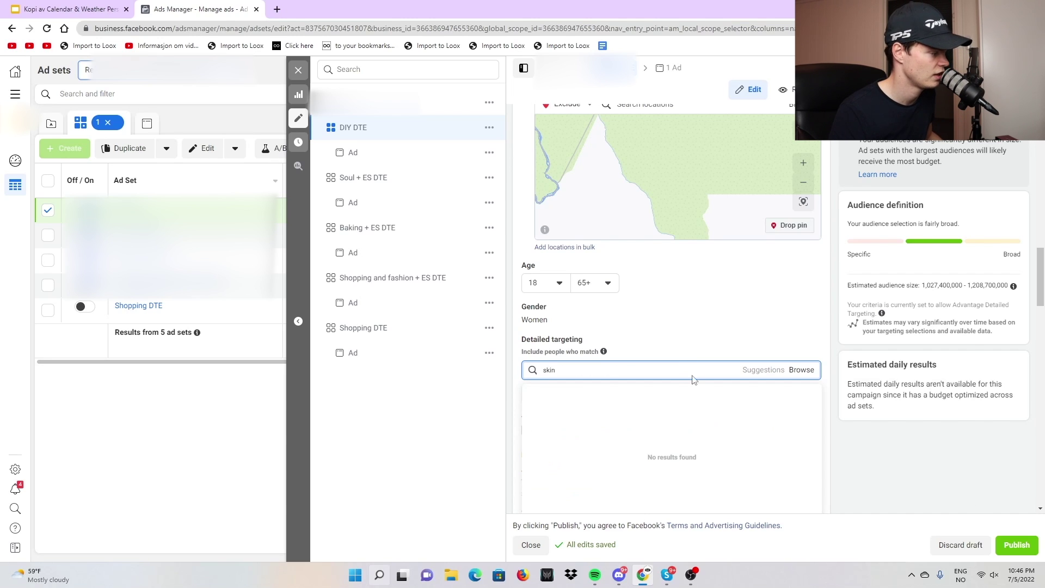
scroll(692, 380, "down", 1)
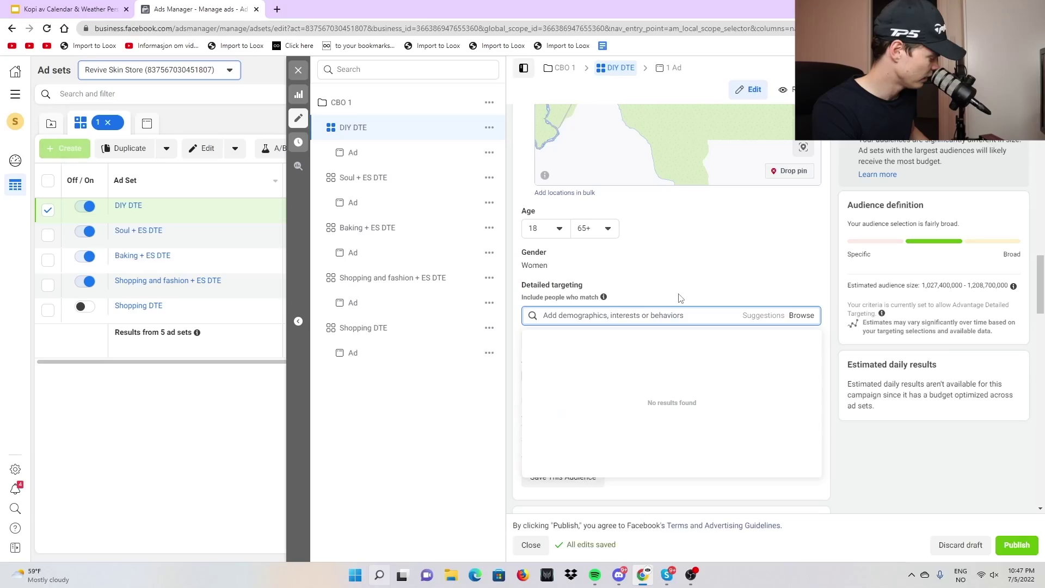
type("skin")
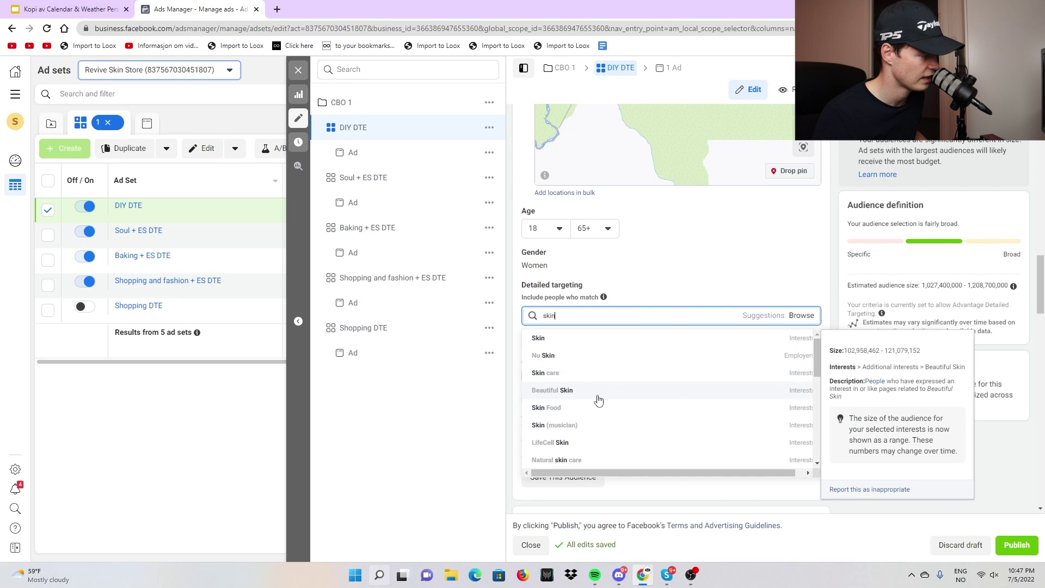
left_click(598, 401)
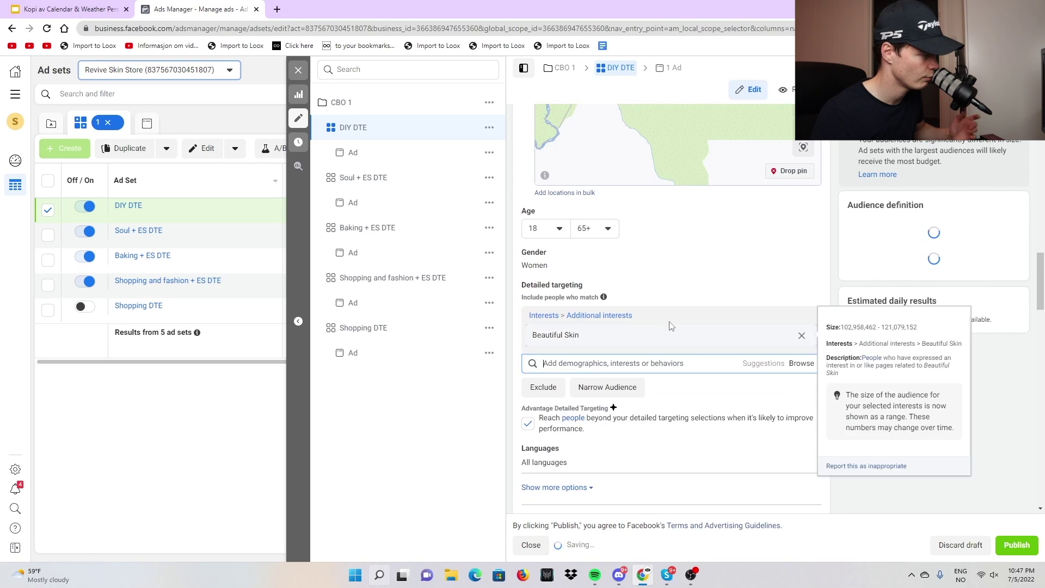
Browse the suggested interests related to Beautiful Skin.
left_click(764, 365)
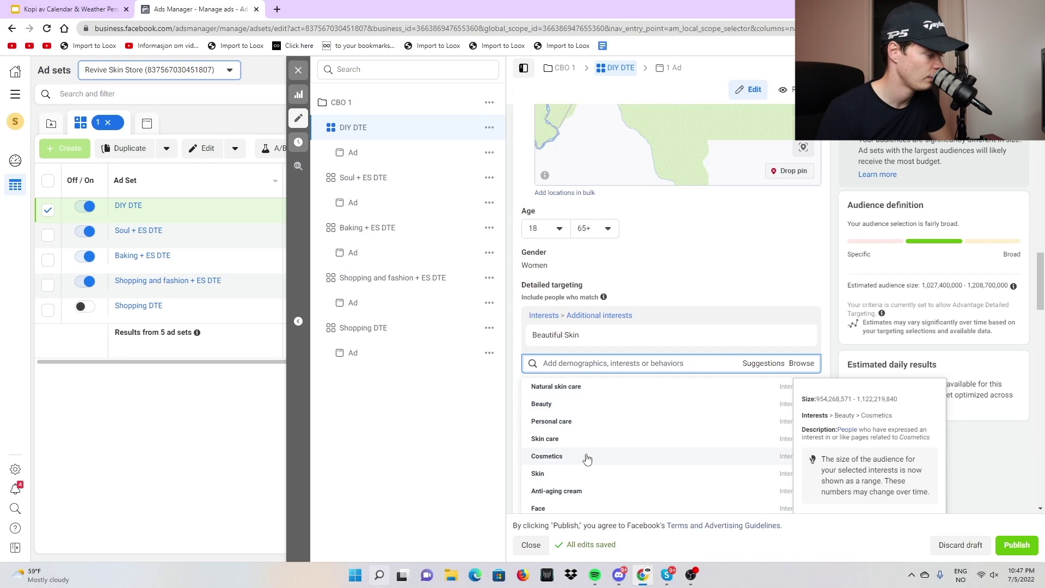
scroll(609, 471, "down", 1)
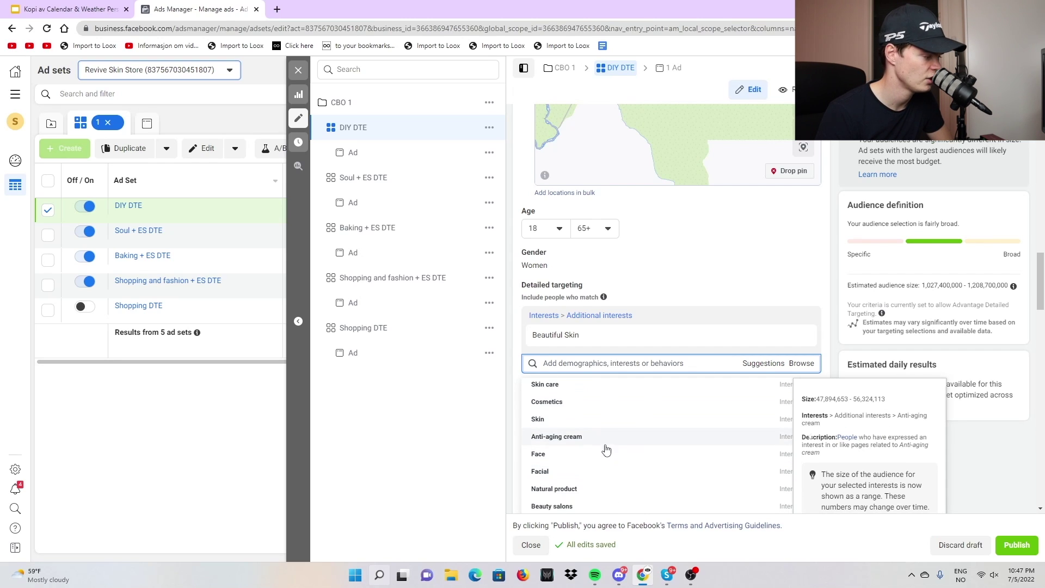
scroll(606, 449, "down", 1)
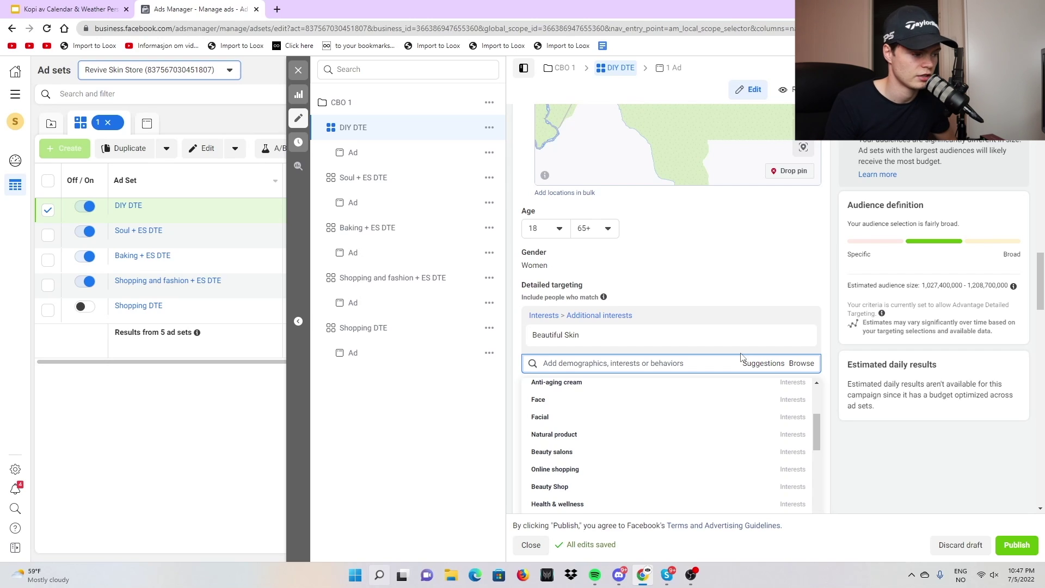
scroll(834, 405, "down", 1)
scroll(751, 393, "down", 1)
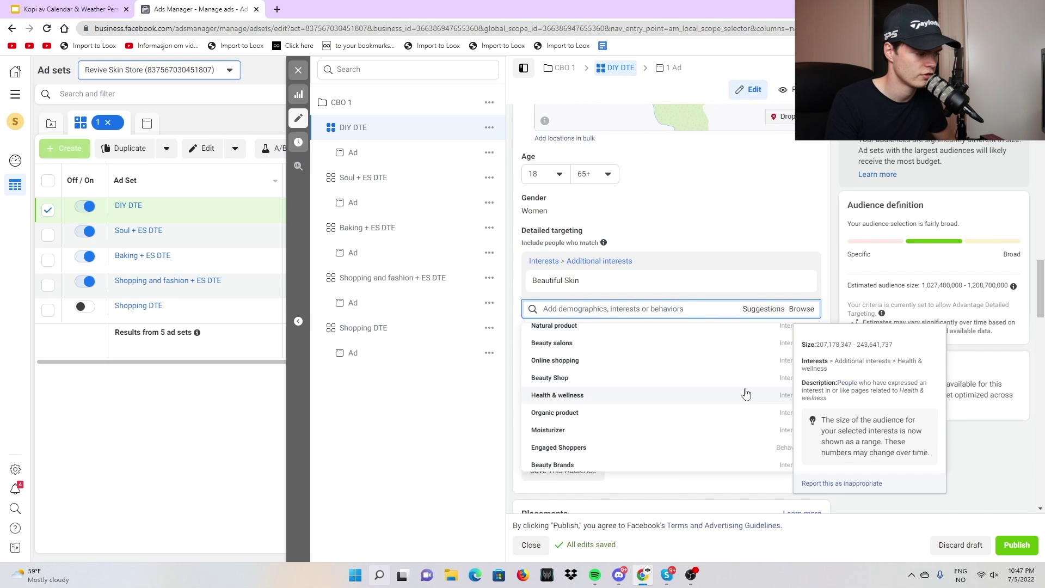
scroll(740, 398, "up", 4)
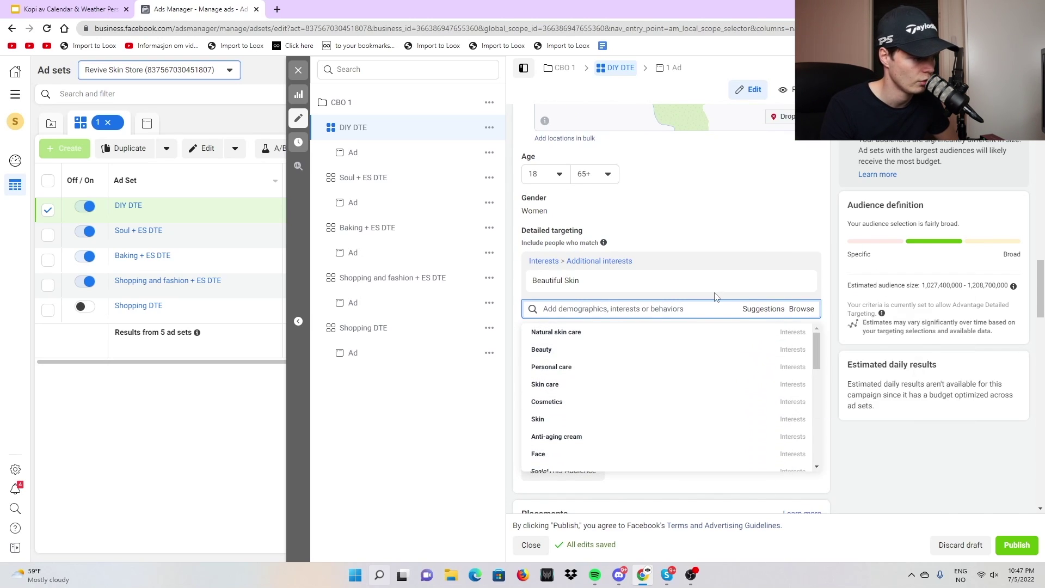
Replace the Beautiful Skin interest with Netflix in the detailed targeting and show its related suggestions.
left_click(801, 281)
left_click(665, 261)
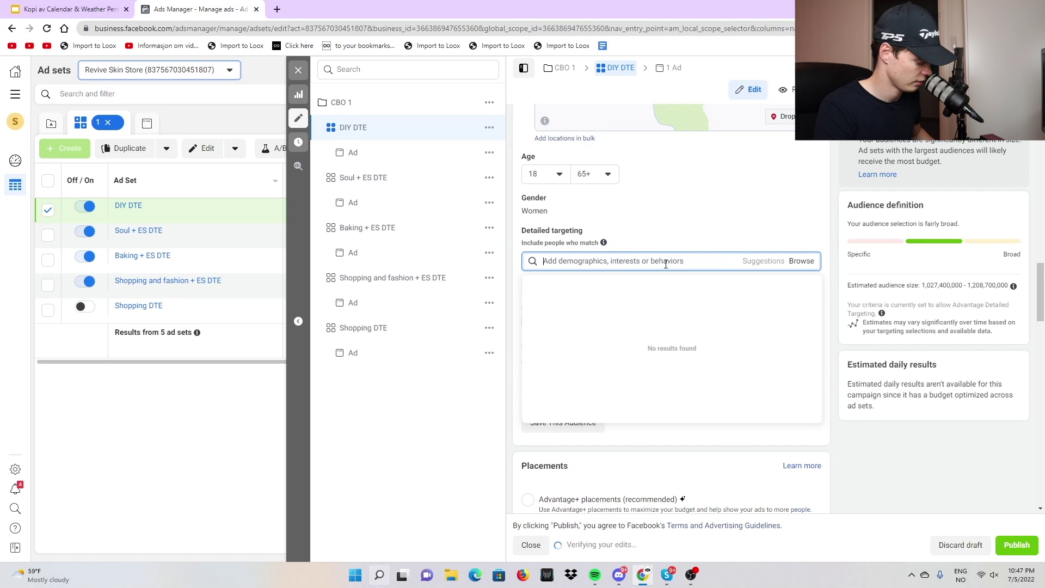
type("netflix")
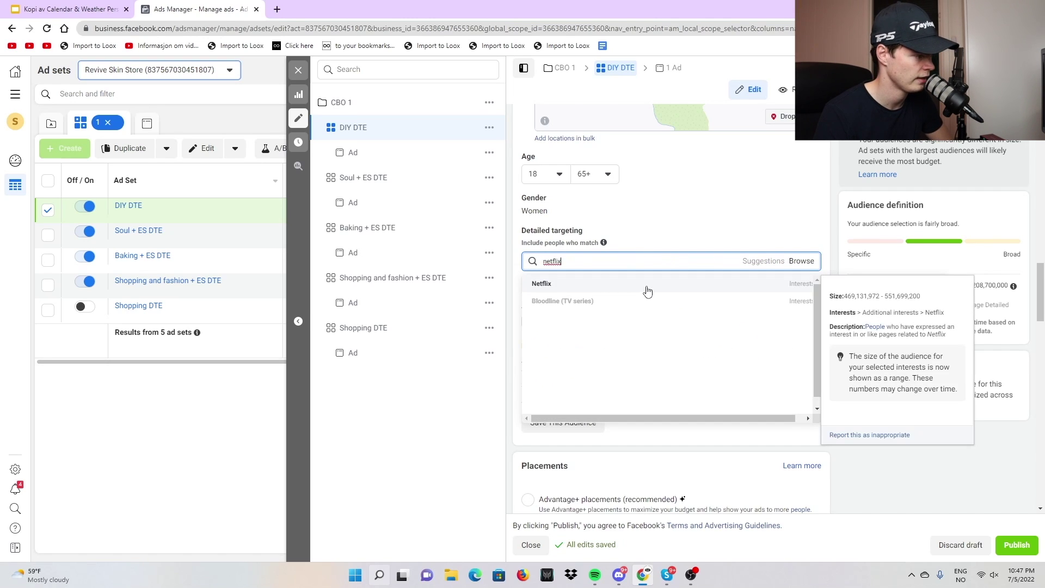
left_click(646, 288)
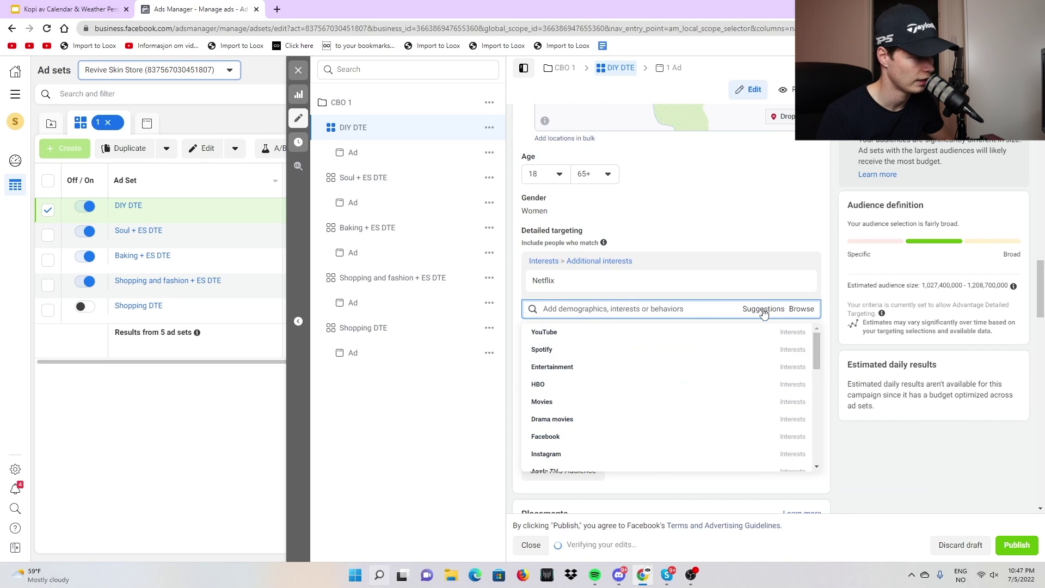
Turn Advantage Detailed Targeting off and back on for the DIY DTE ad set.
left_click(763, 310)
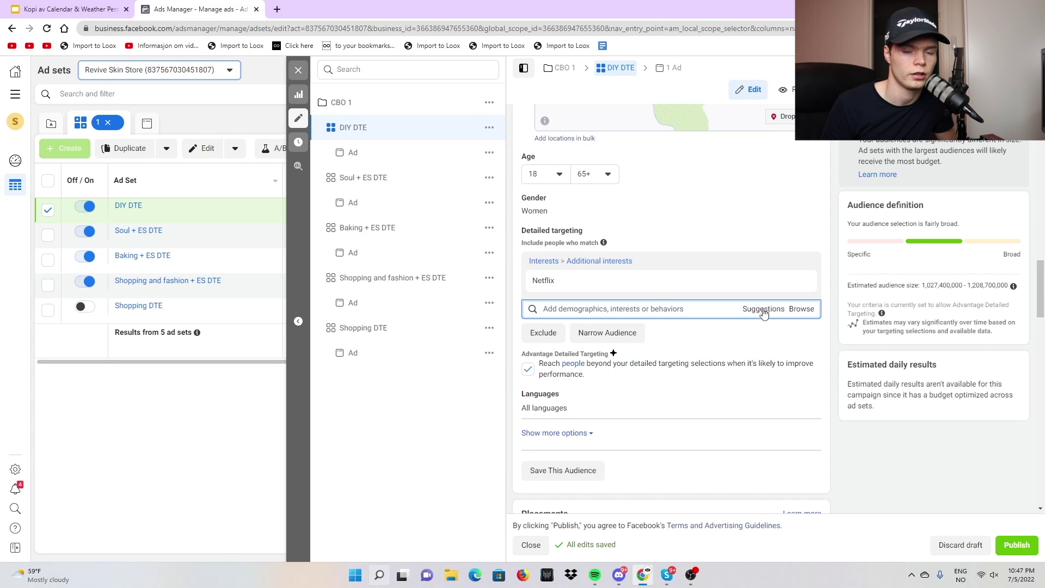
scroll(619, 334, "down", 1)
left_click(629, 315)
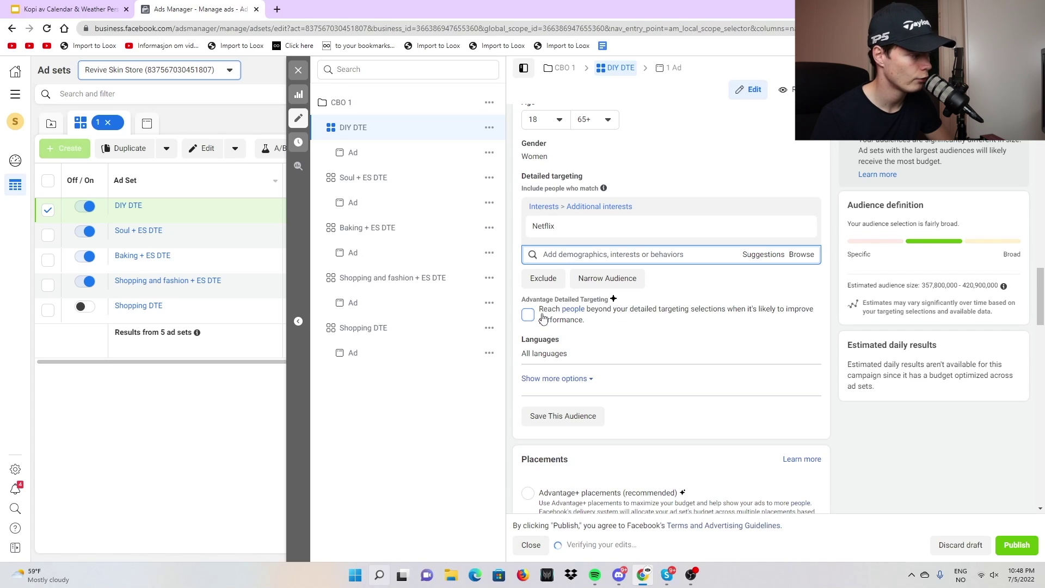
left_click(543, 318)
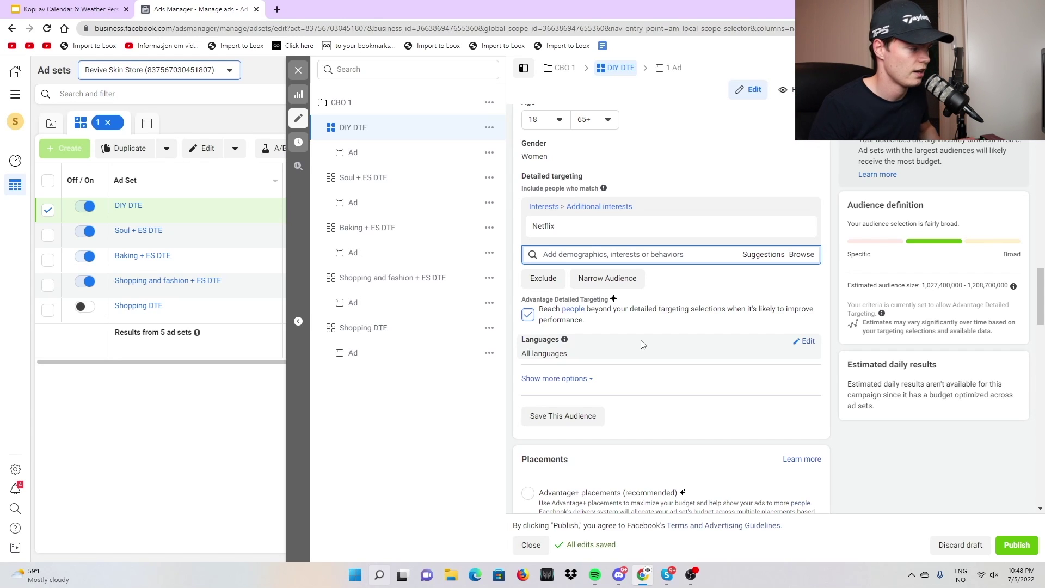
left_click(566, 315)
left_click(564, 314)
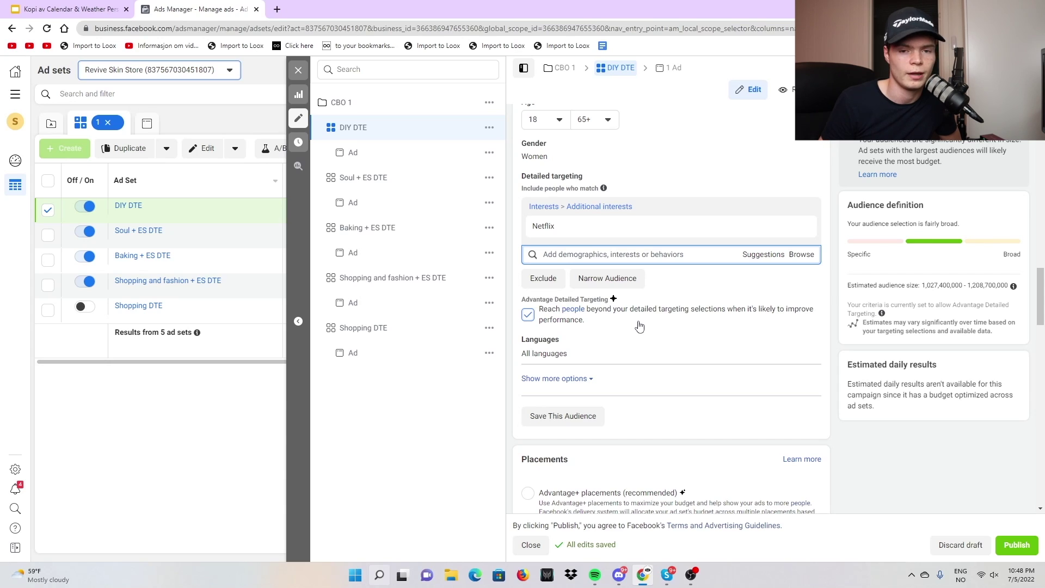
Switch the DIY DTE ad set to Advantage+ placements and dismiss the notice about audience locations for Reels.
scroll(626, 338, "down", 3)
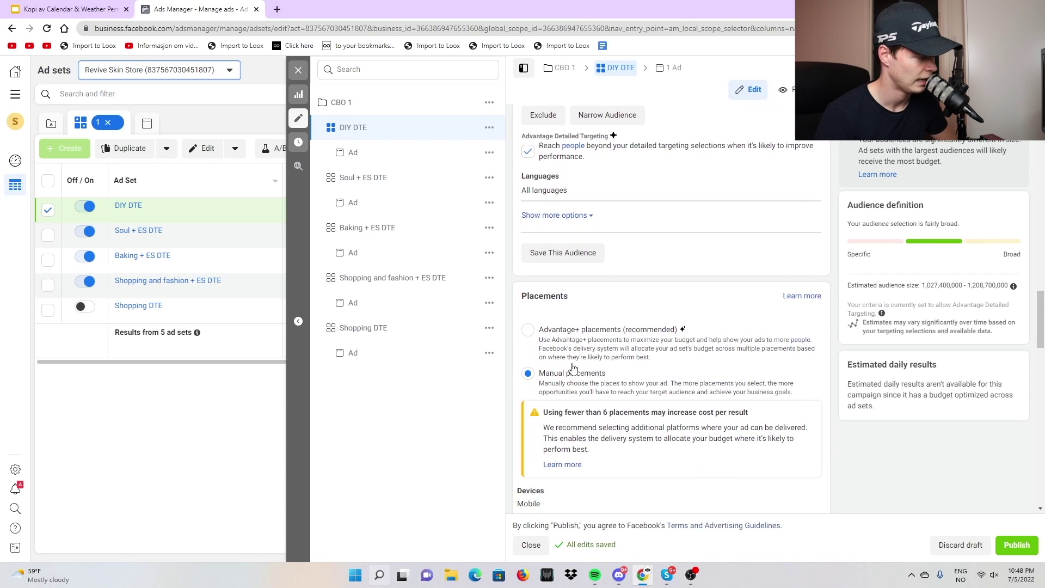
scroll(599, 370, "down", 1)
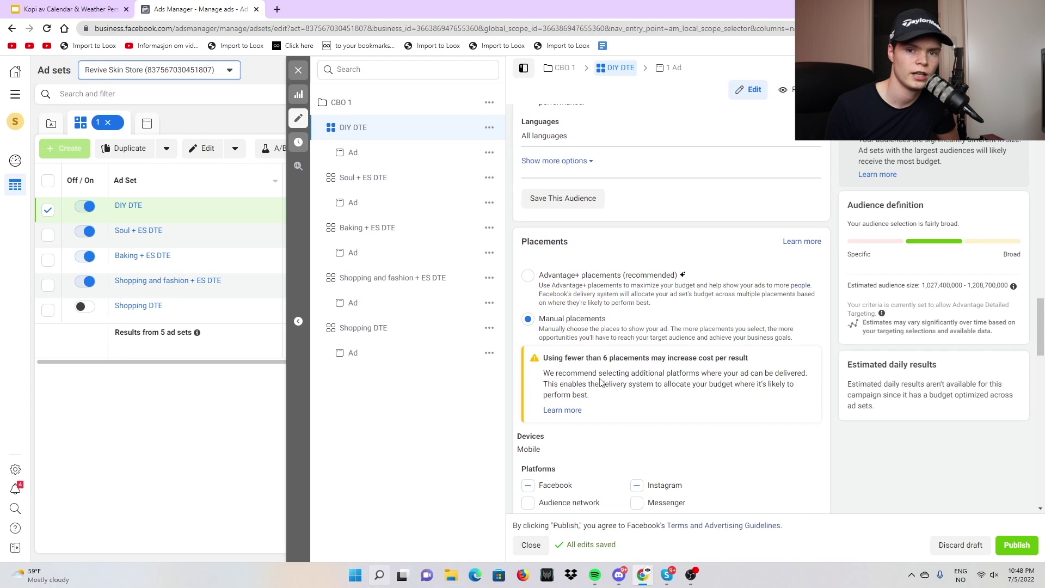
left_click(528, 275)
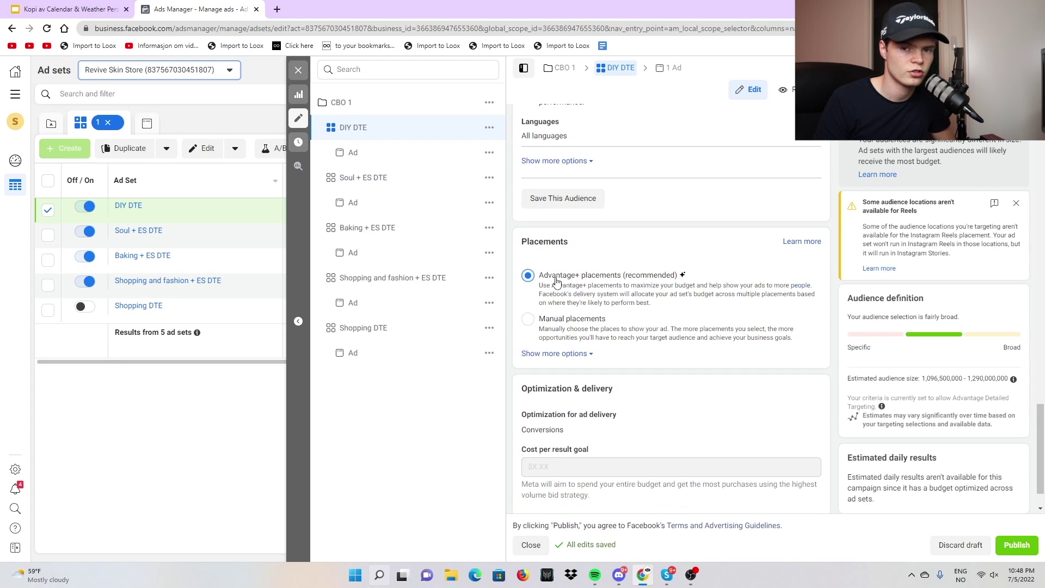
scroll(680, 327, "down", 1)
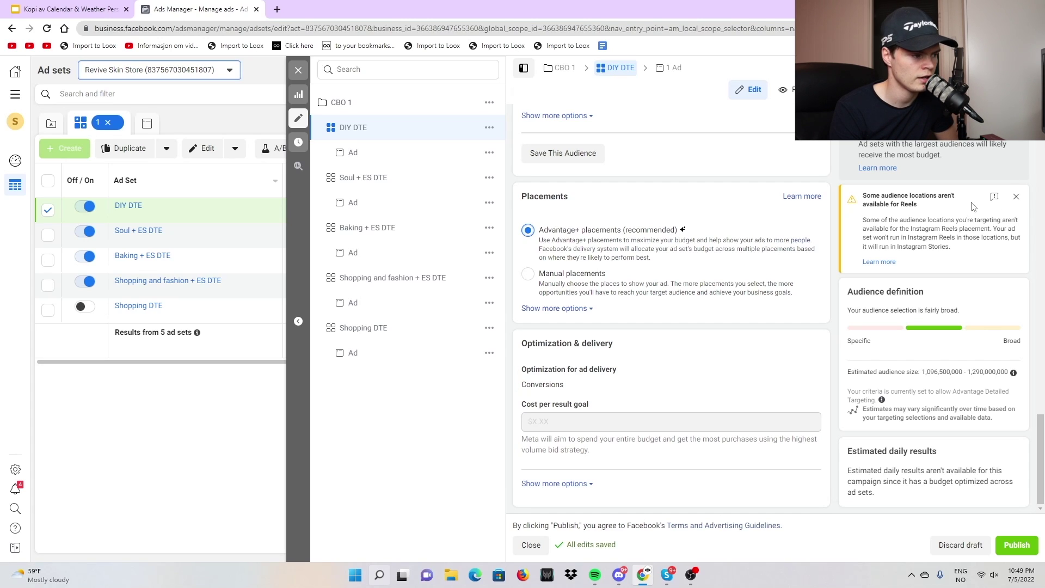
scroll(960, 334, "up", 1)
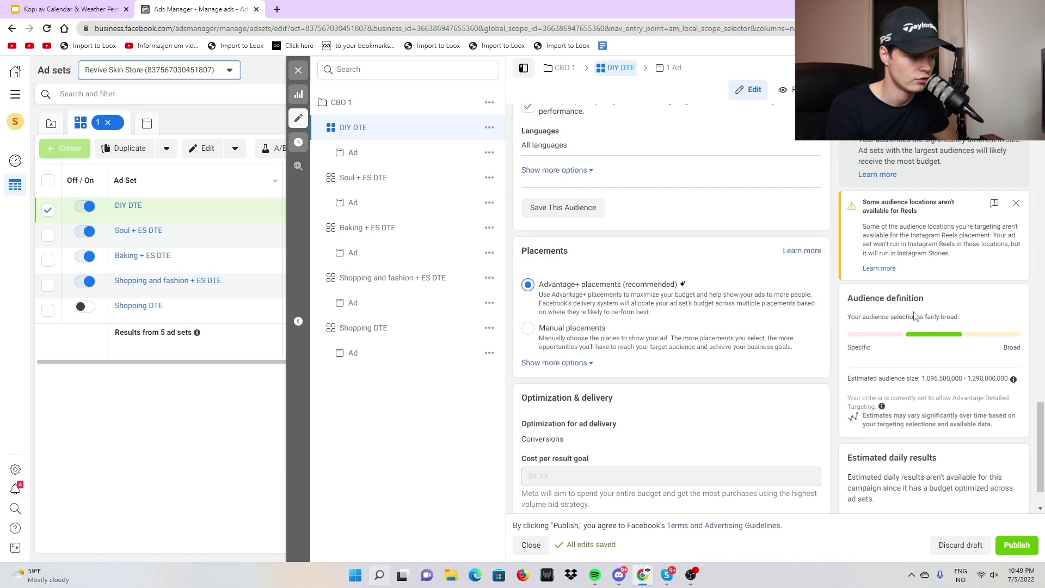
scroll(918, 309, "up", 4)
scroll(919, 309, "up", 10)
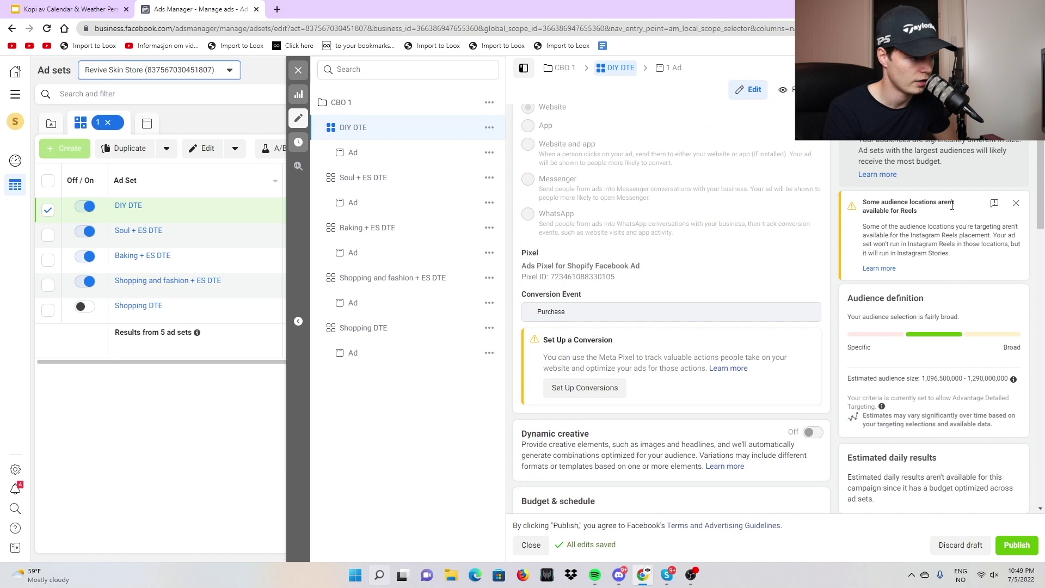
left_click(1016, 203)
scroll(931, 163, "up", 2)
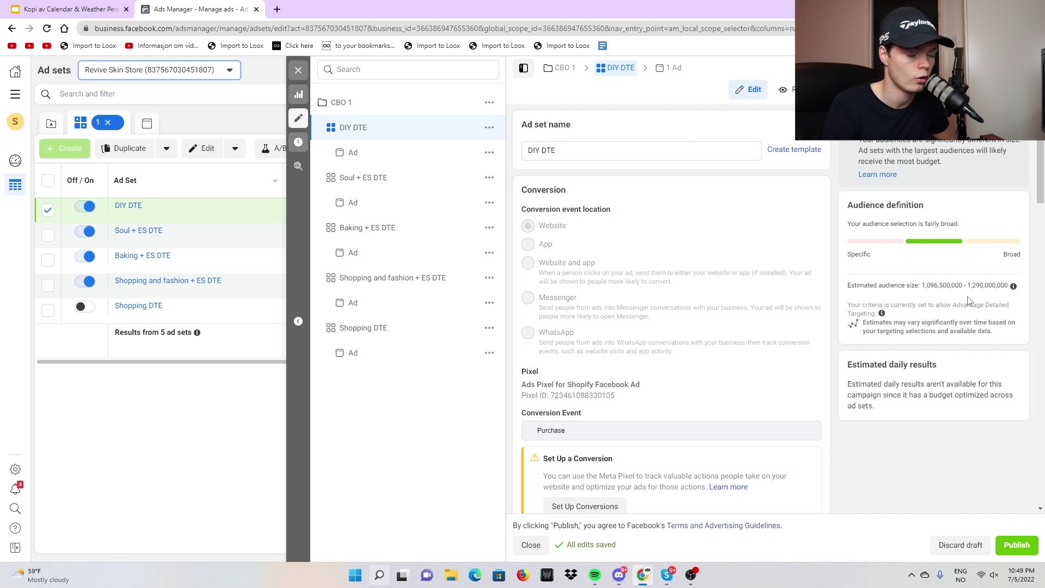
Open the ad under the DIY DTE ad set and dismiss its editing notice.
left_click(439, 153)
left_click(444, 135)
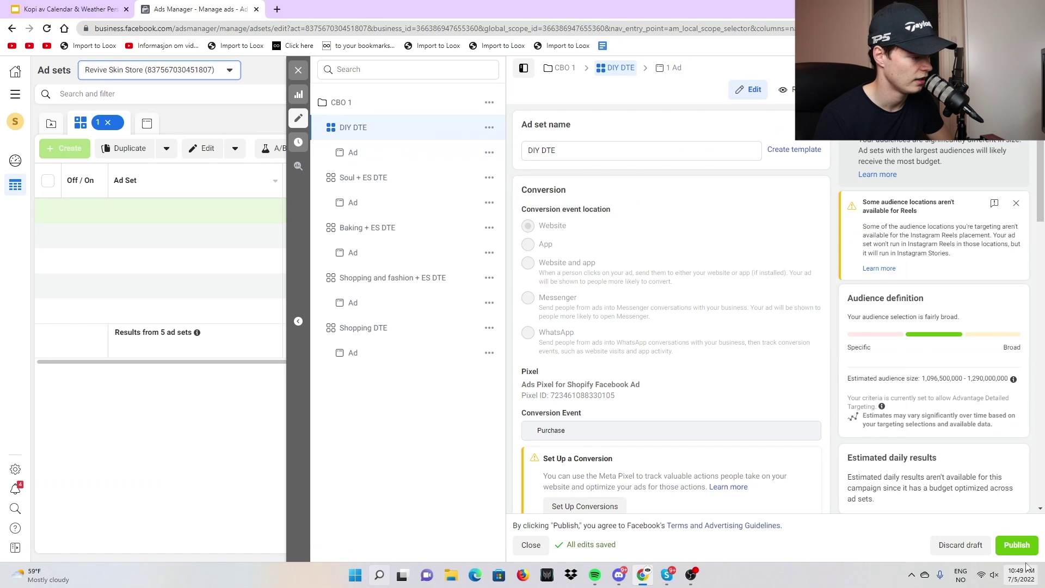
left_click(443, 157)
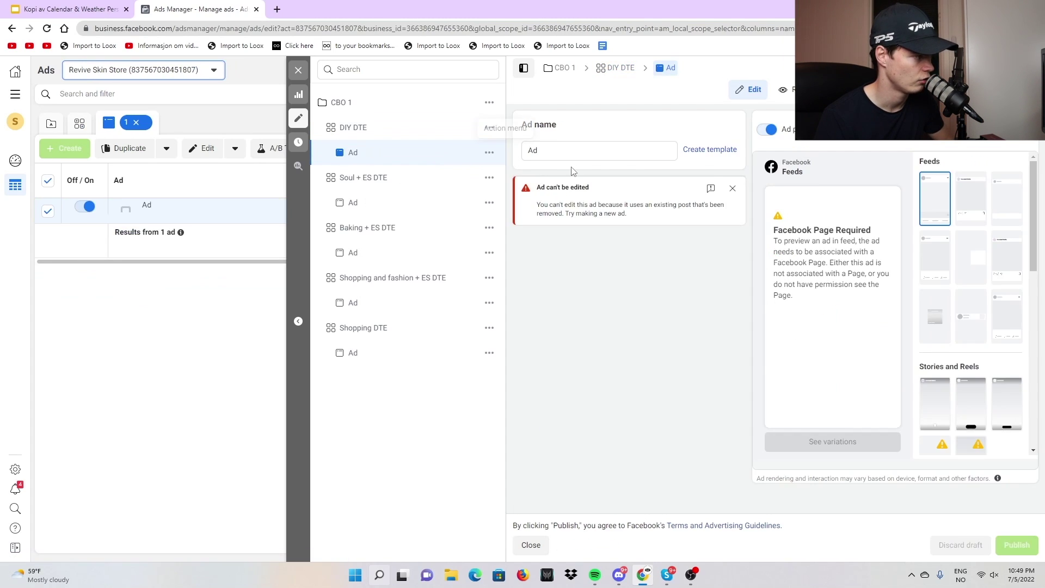
left_click(732, 189)
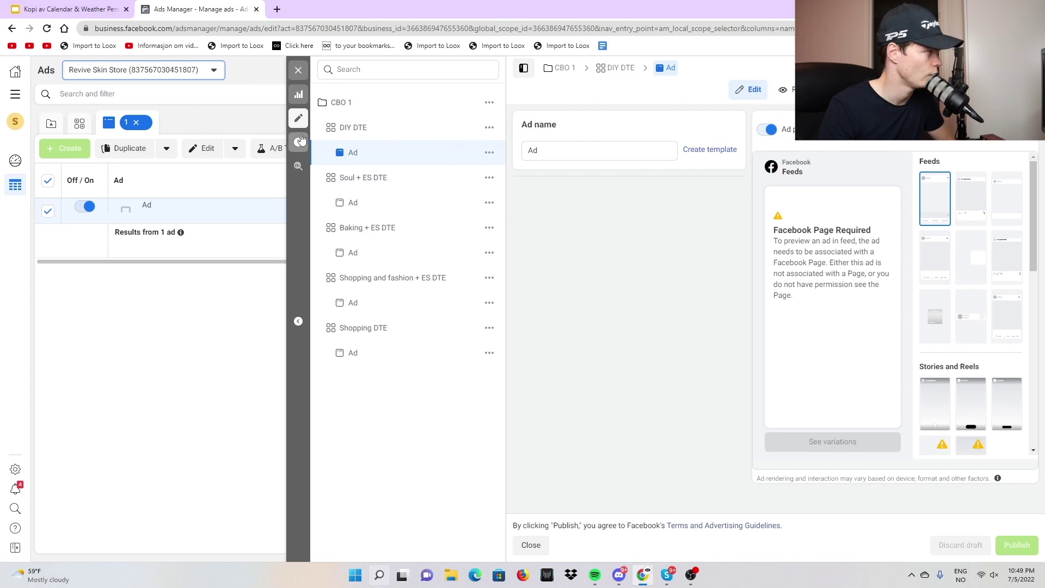
left_click(169, 77)
left_click(166, 78)
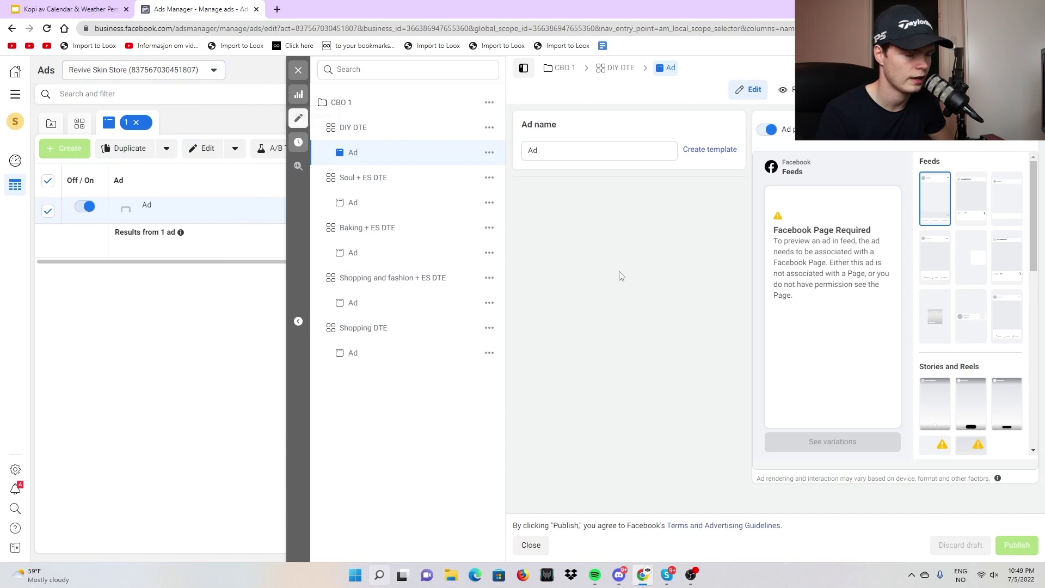
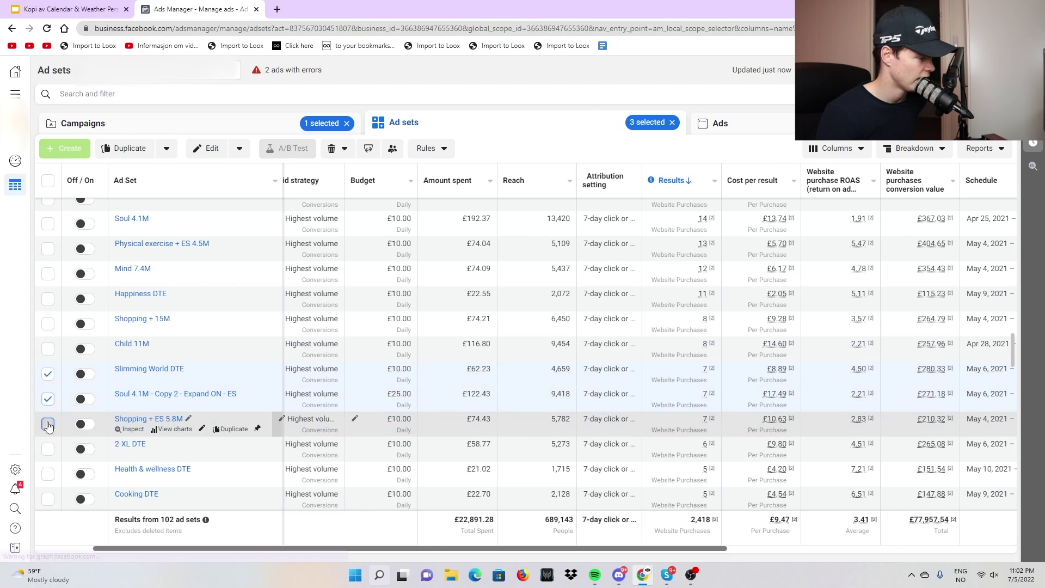
Add Shopping + ES 5.8M to the selected ad sets and duplicate the selection once into a new campaign named "acne product CBO".
left_click(48, 424)
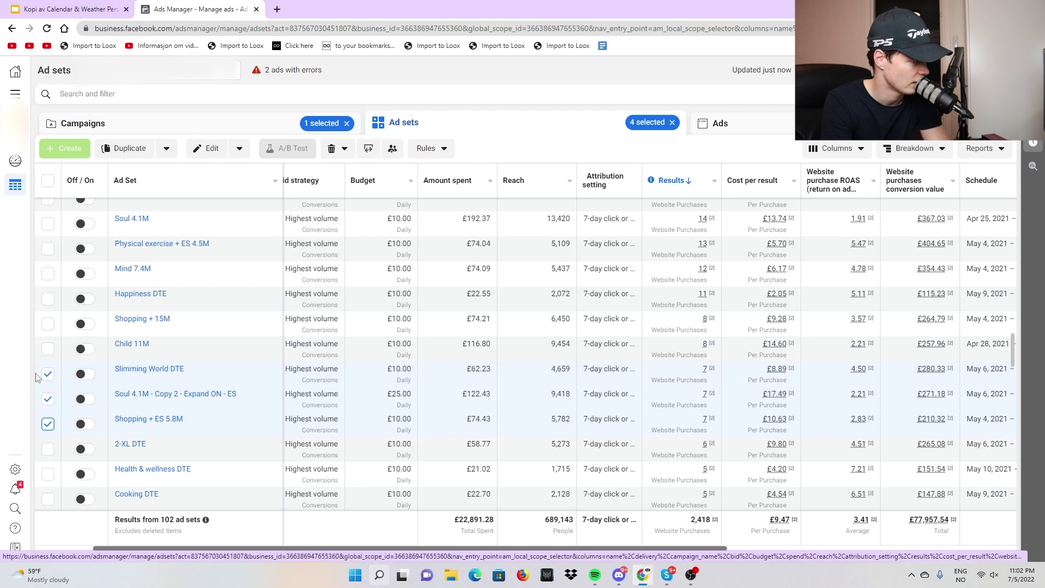
left_click(234, 379)
left_click(651, 391)
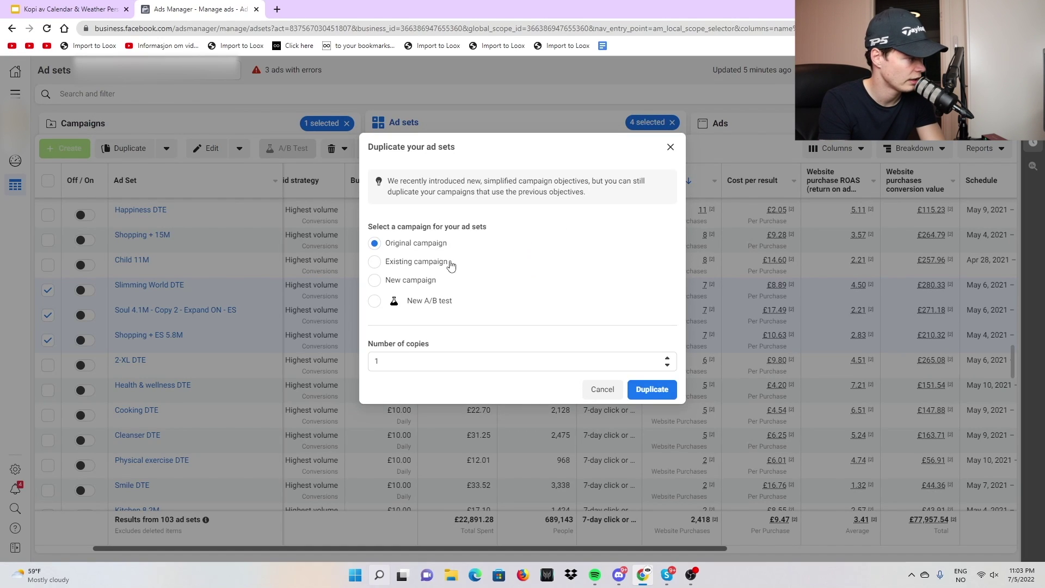
left_click(411, 280)
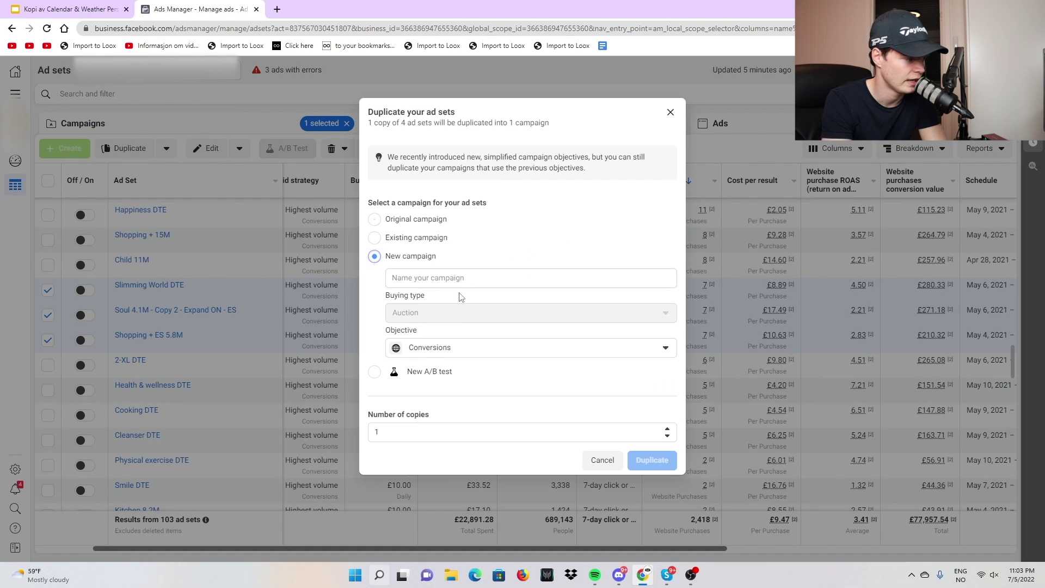
left_click(518, 280)
type("c")
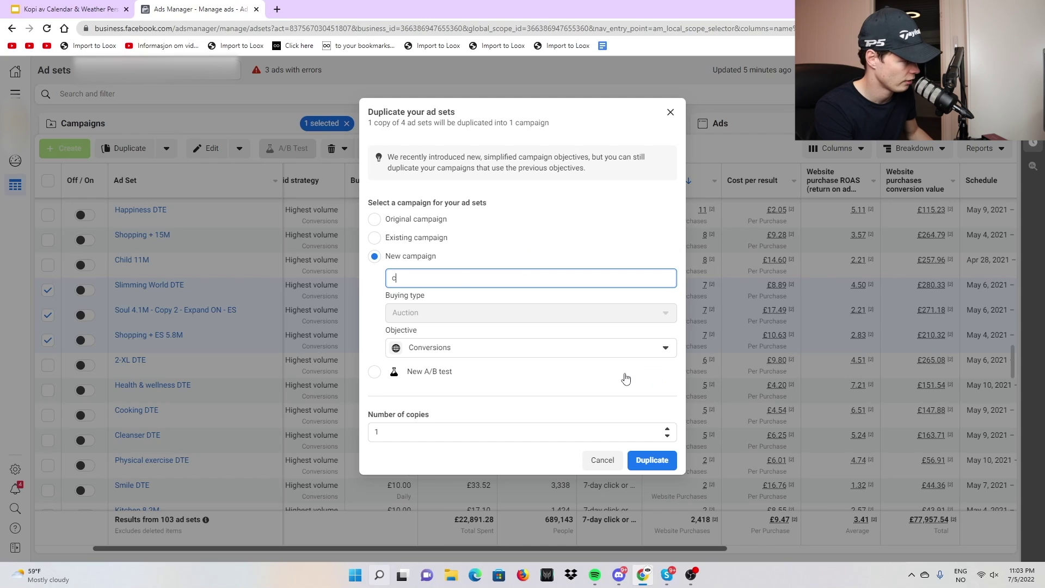
key("BackSpace")
type("a")
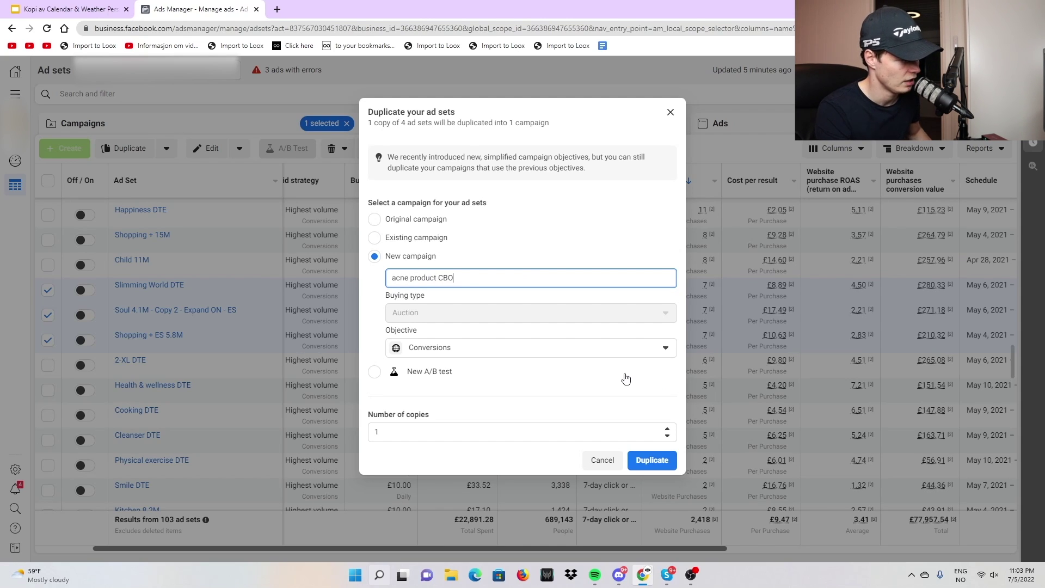
type("cne product CBO")
left_click(651, 460)
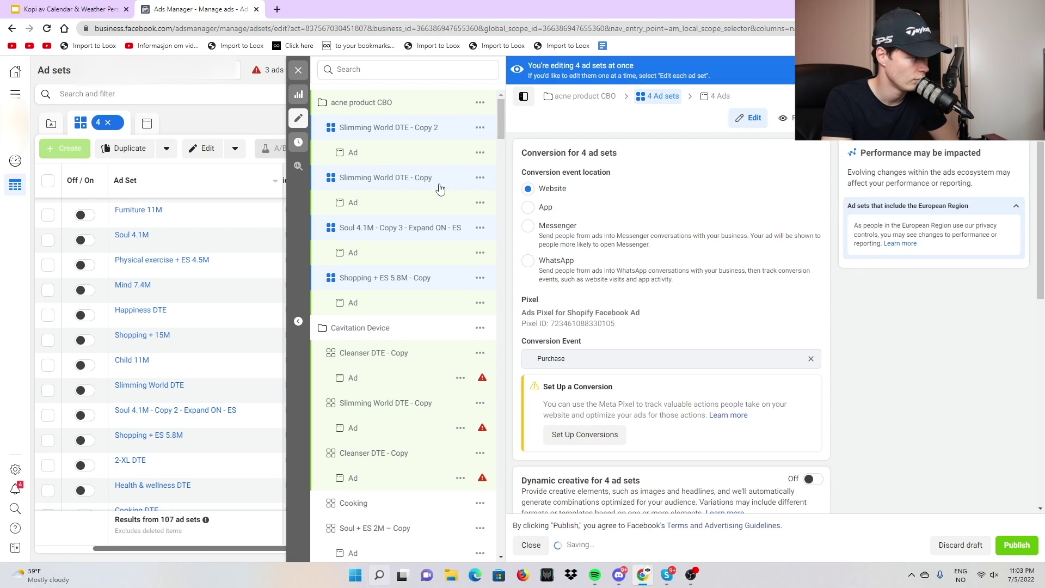
Turn on Advantage Campaign Budget for the acne product CBO campaign and set its daily budget to £150.
left_click(375, 103)
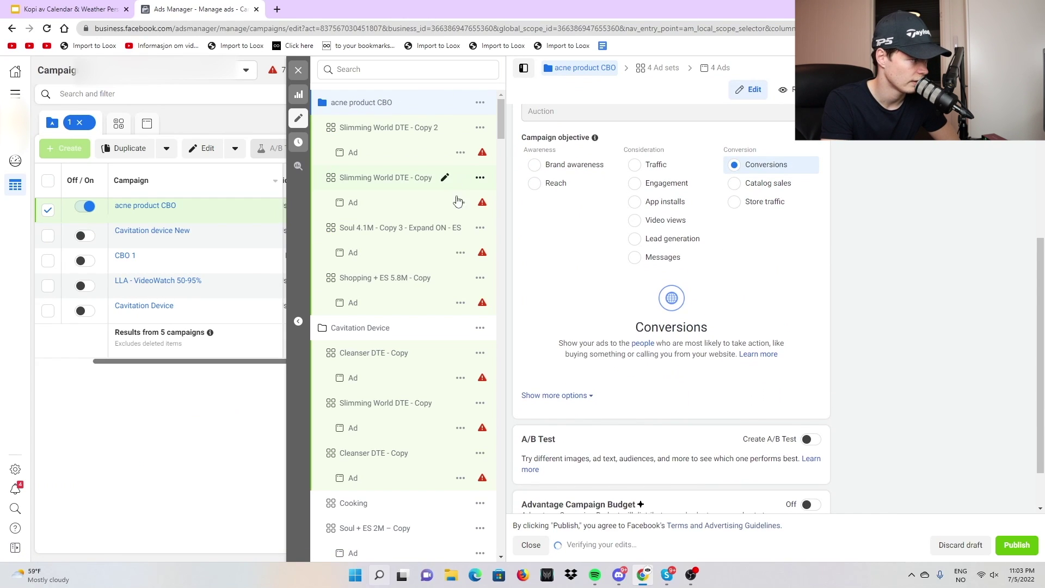
scroll(549, 229, "down", 1)
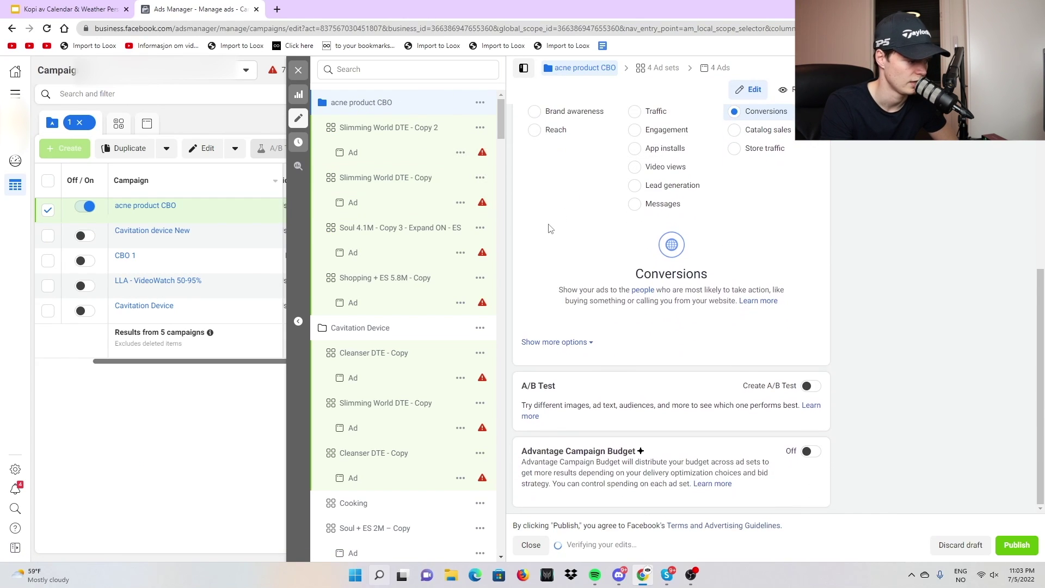
scroll(630, 285, "up", 1)
scroll(753, 403, "down", 1)
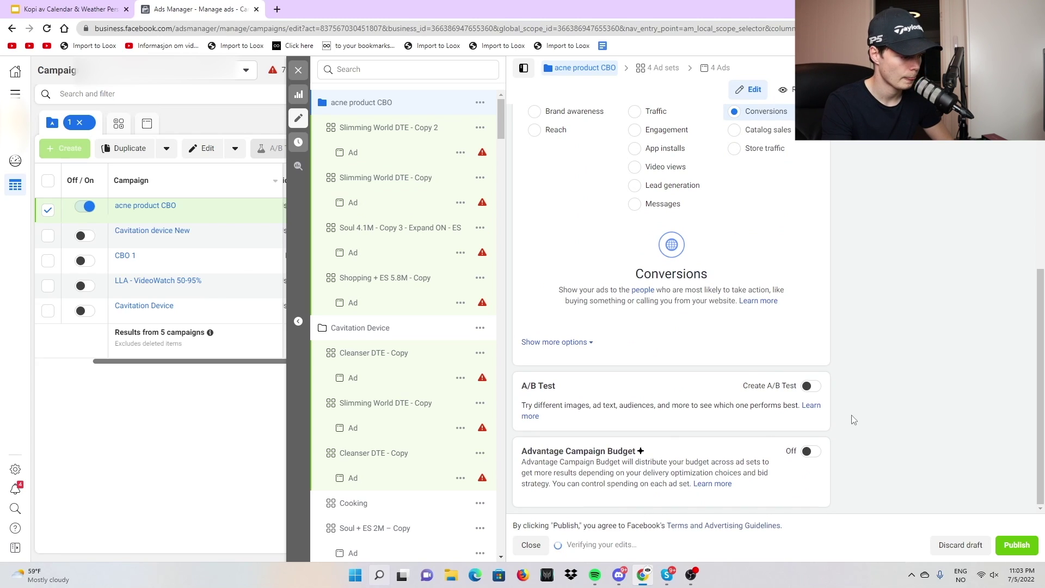
left_click(813, 451)
scroll(773, 425, "down", 2)
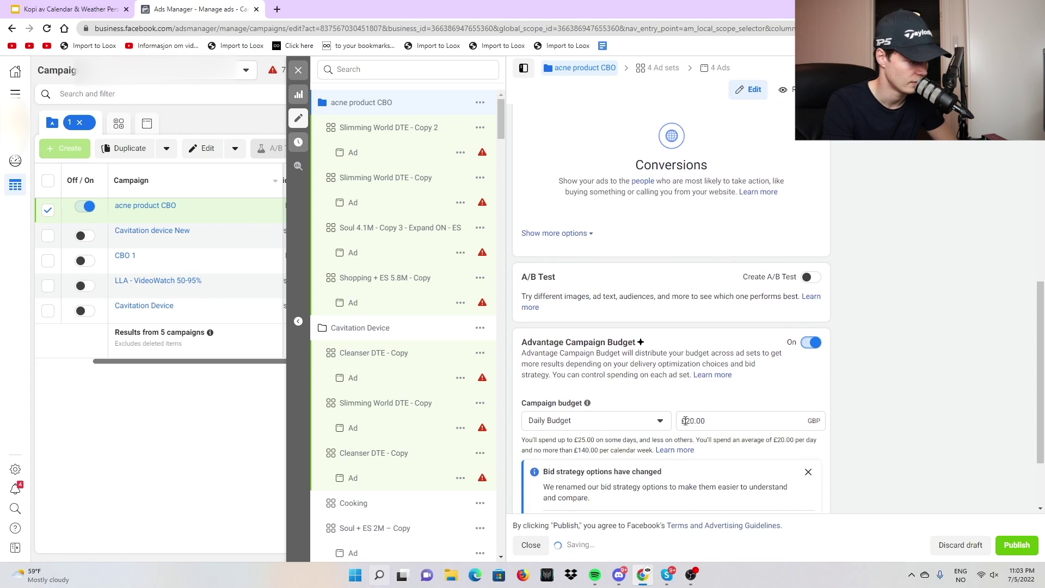
double_click(746, 423)
type("150")
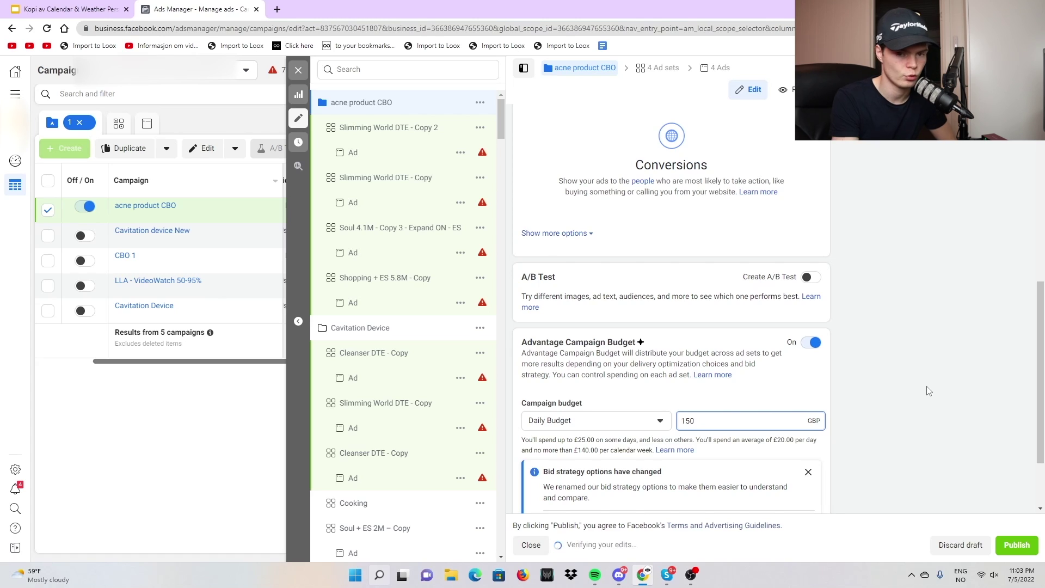
left_click(928, 391)
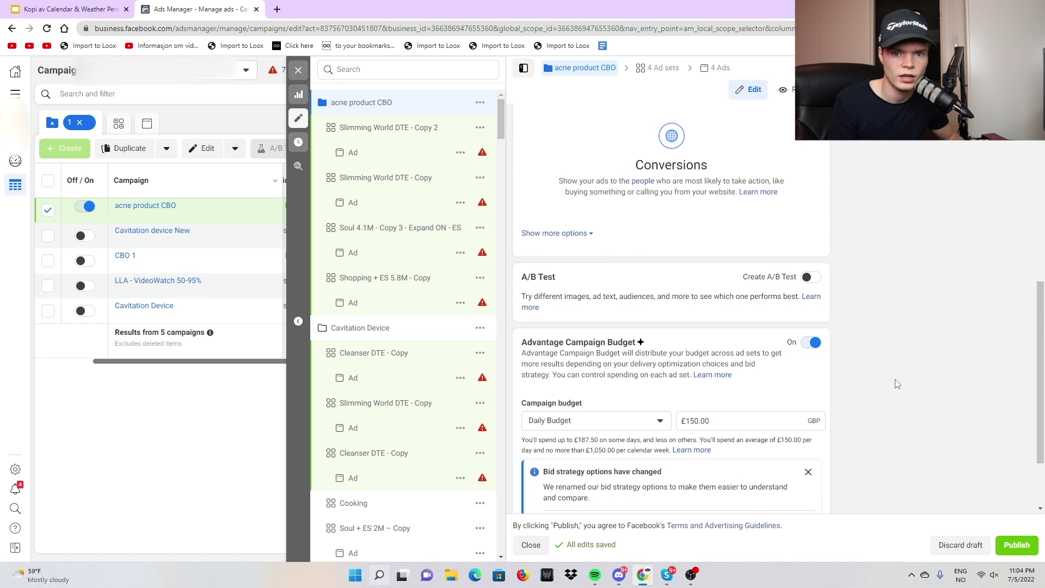
Close the campaign editor without publishing the drafts and show the ad sets of the Cavitation Device campaign.
left_click(298, 94)
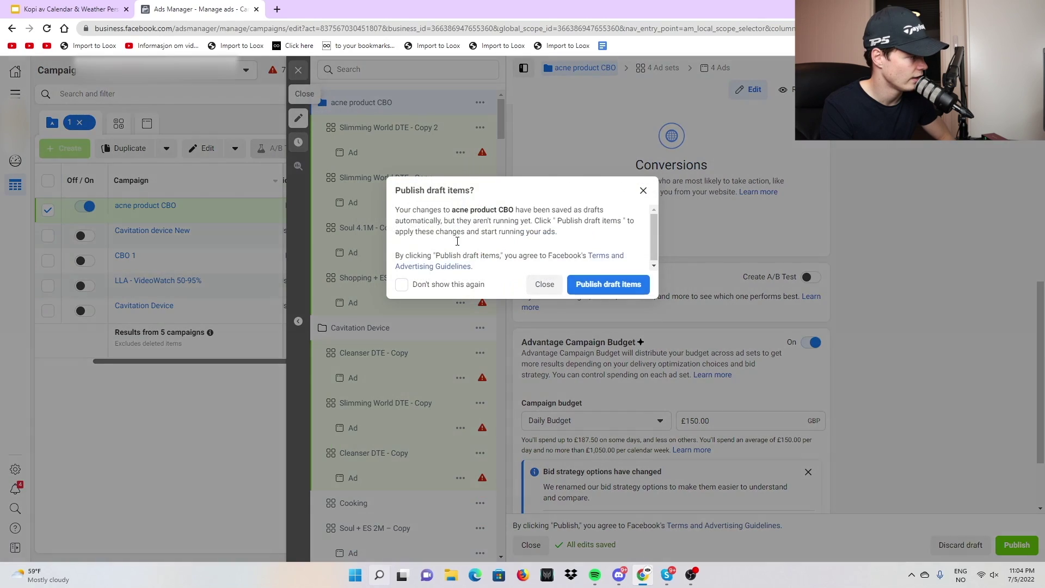
left_click(545, 284)
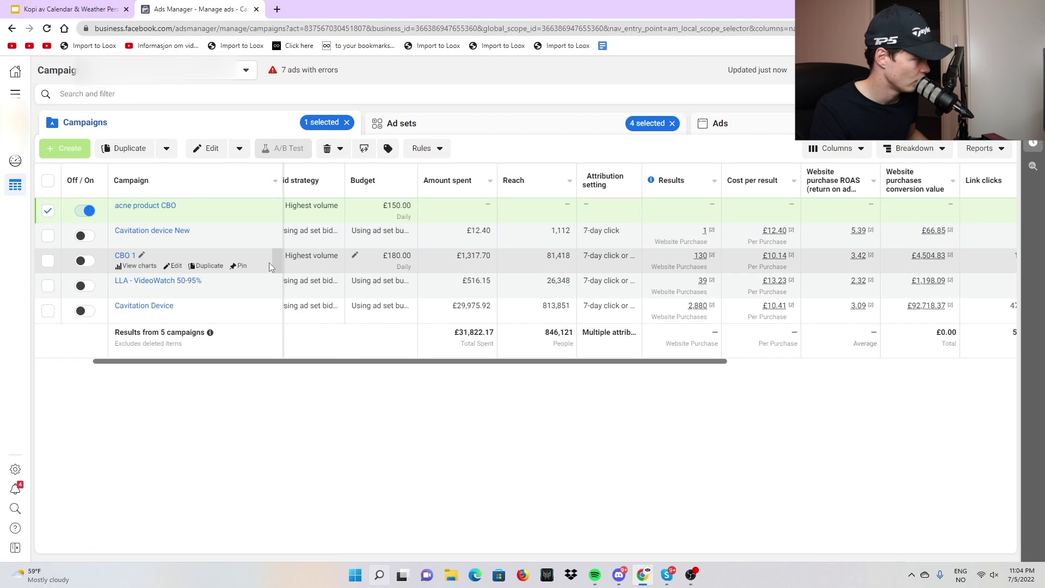
left_click(354, 307)
left_click(433, 123)
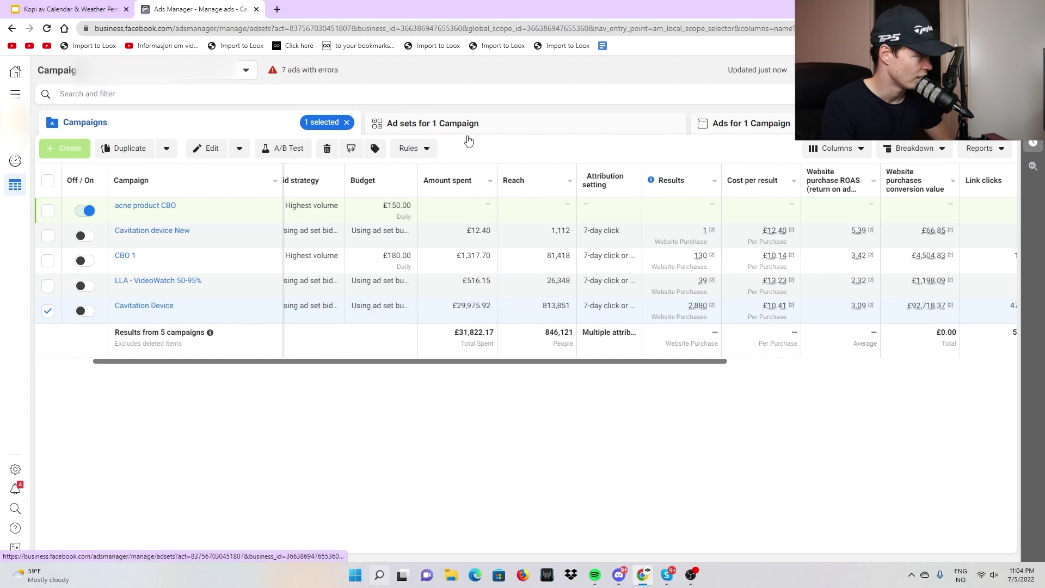
scroll(449, 294, "down", 5)
scroll(450, 294, "down", 5)
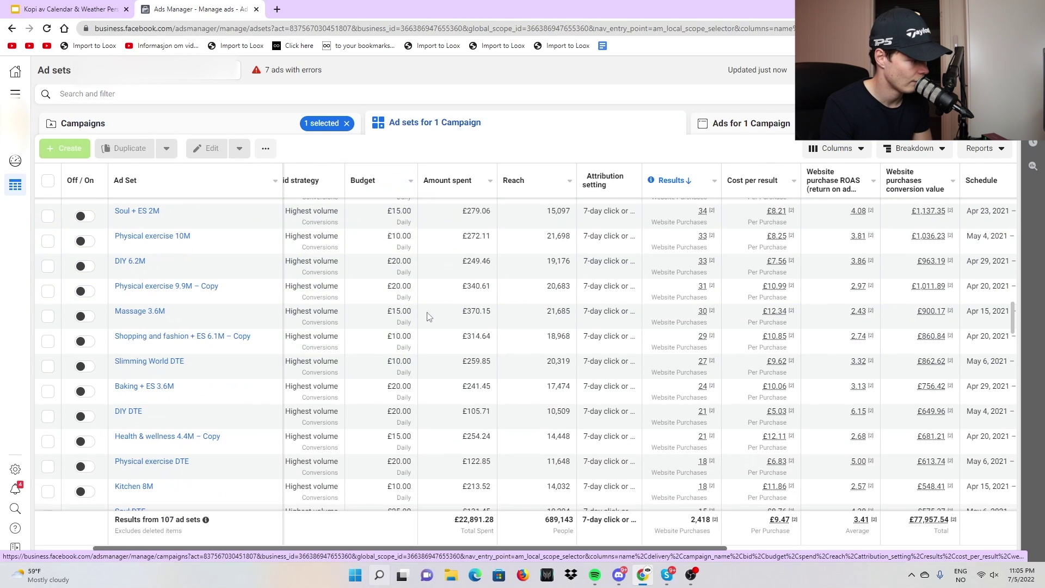
left_click(48, 291)
left_click(48, 316)
left_click(48, 342)
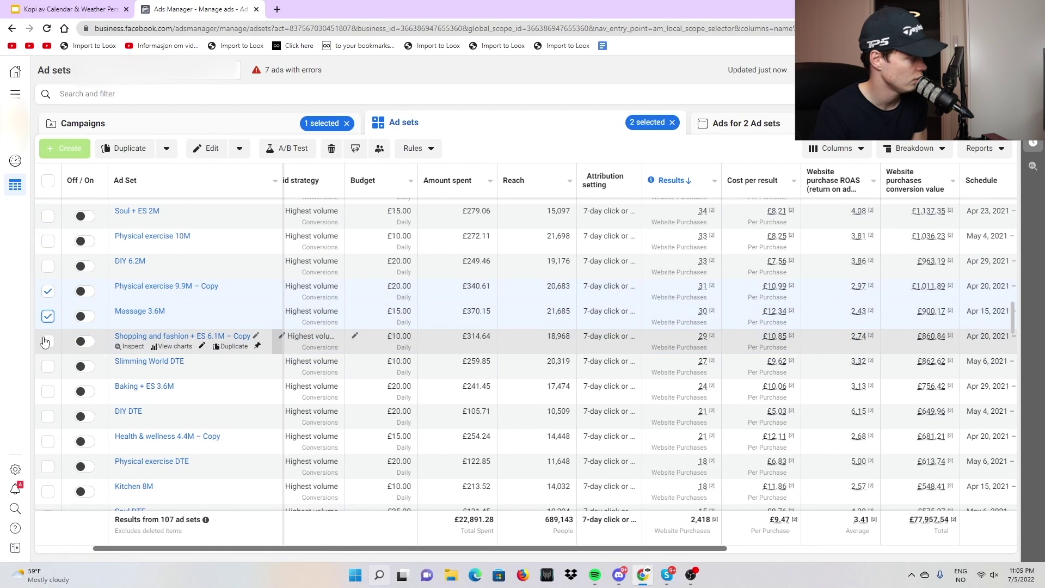
left_click(48, 267)
left_click(48, 241)
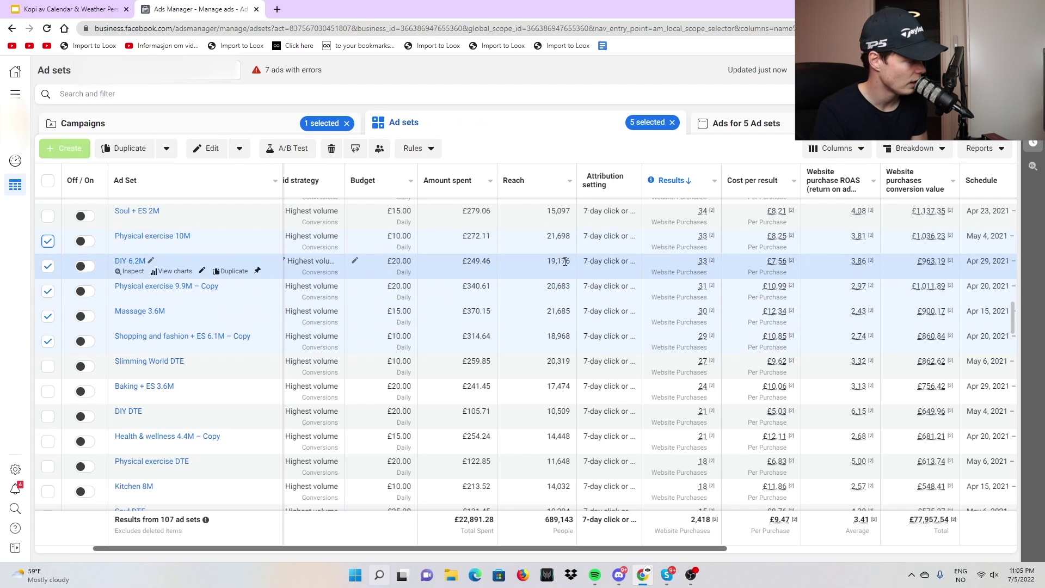
left_click(232, 271)
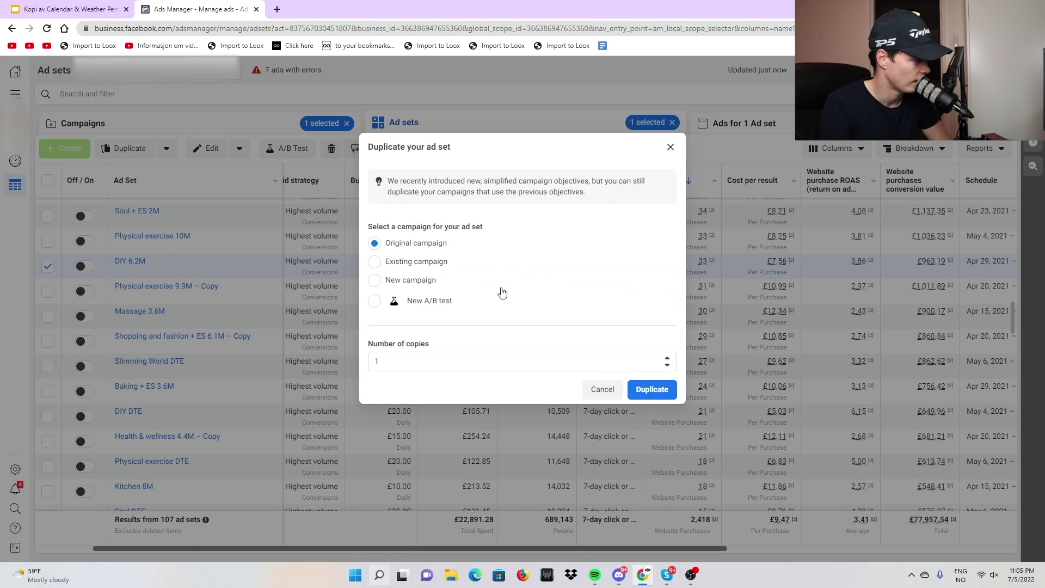
left_click(48, 291)
Duplicate the five consecutive ad sets from Soul + ES 2M through Massage 3.6M once into a new campaign named "Cbo acne product".
left_click(48, 216)
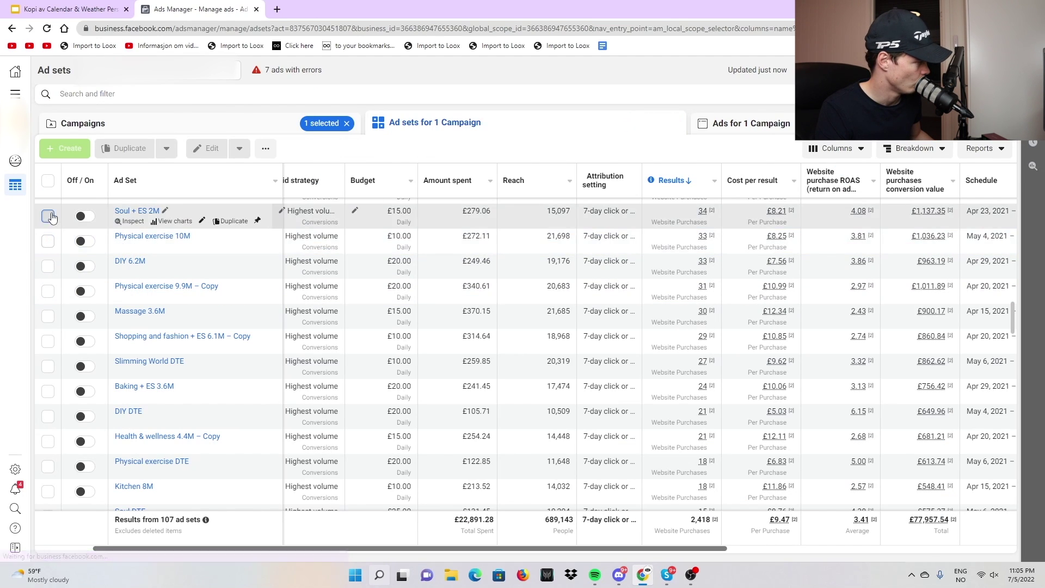
left_click(48, 242)
left_click(48, 266)
left_click(48, 291)
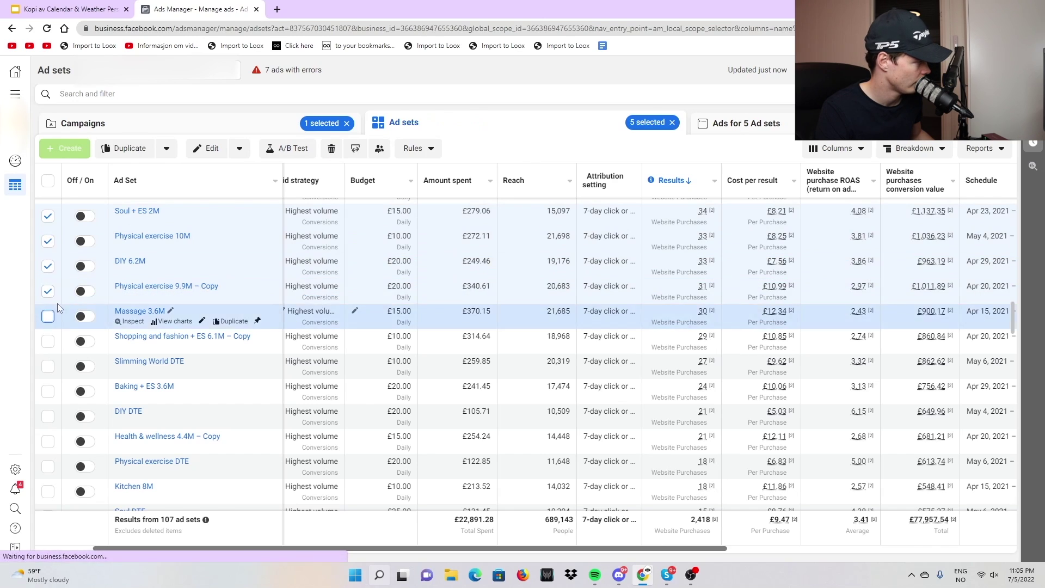
left_click(123, 148)
left_click(572, 290)
type("Cbo acne product")
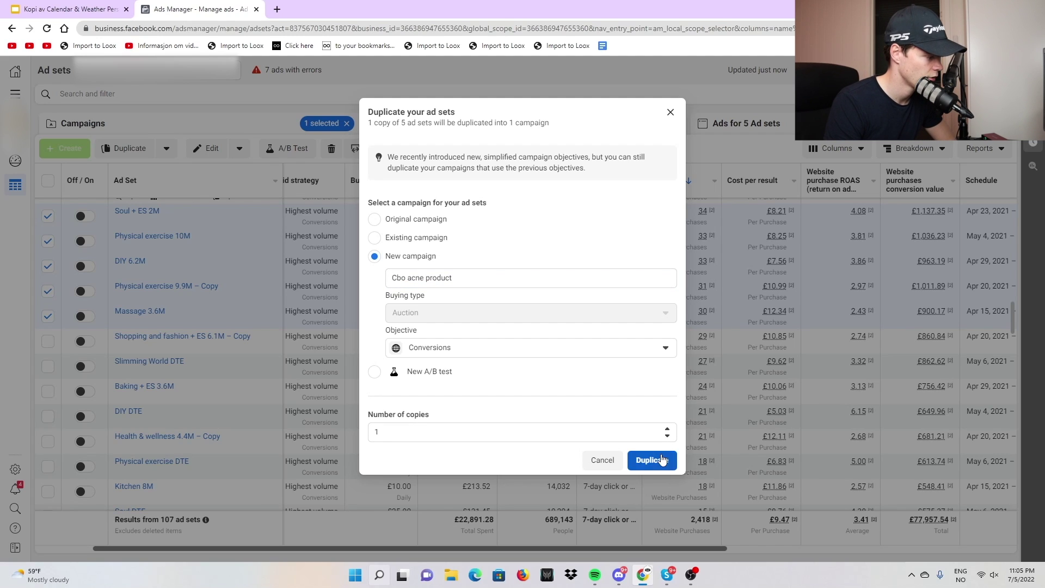
left_click(659, 460)
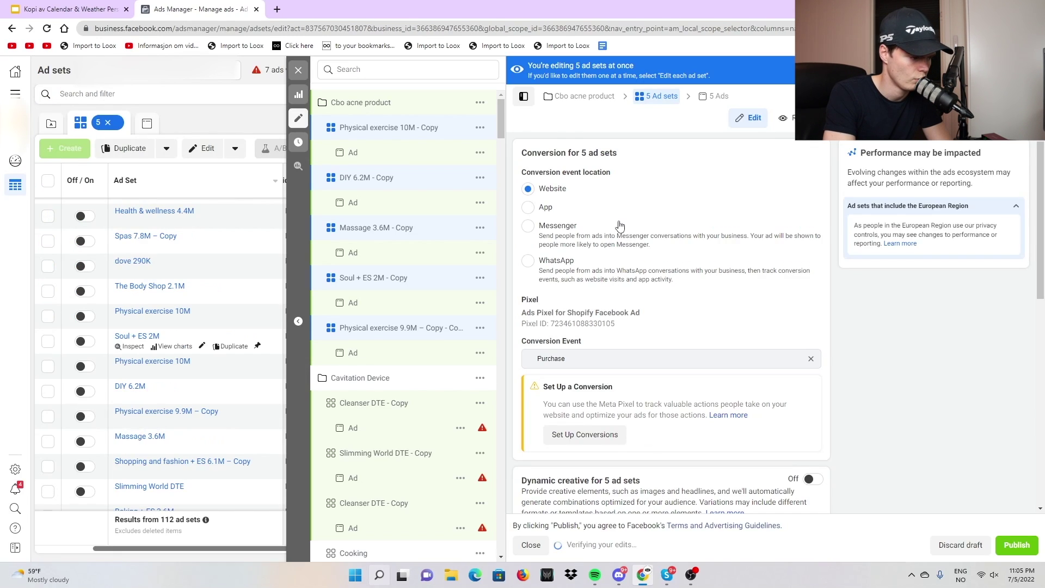
Enable a £250 daily Advantage Campaign Budget for the Cbo acne product campaign and close the editor without publishing the drafts.
scroll(646, 268, "down", 10)
scroll(511, 193, "up", 3)
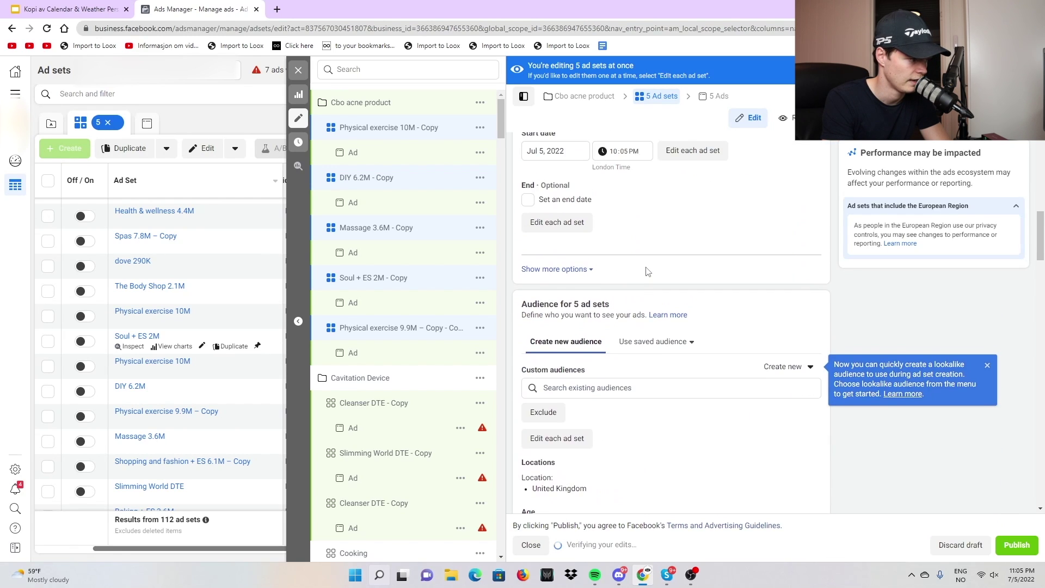
left_click(370, 102)
scroll(695, 347, "down", 5)
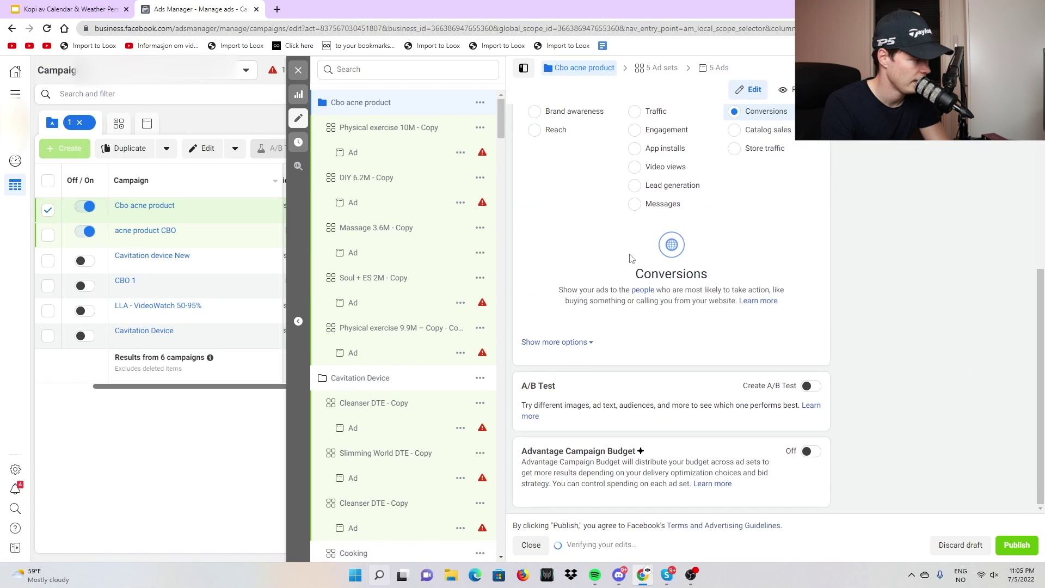
left_click(810, 451)
scroll(762, 422, "down", 4)
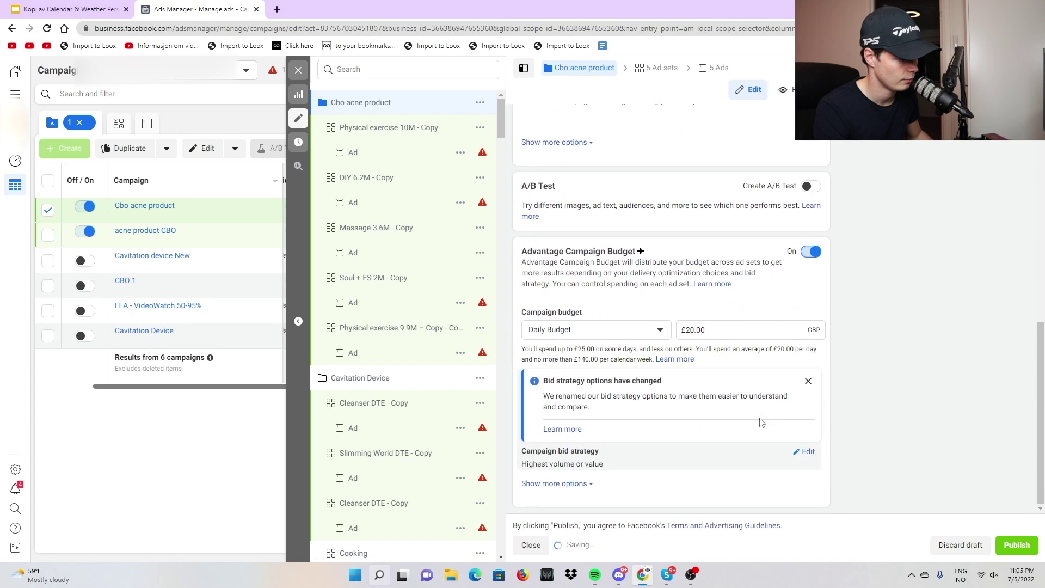
left_click(736, 331)
type("25")
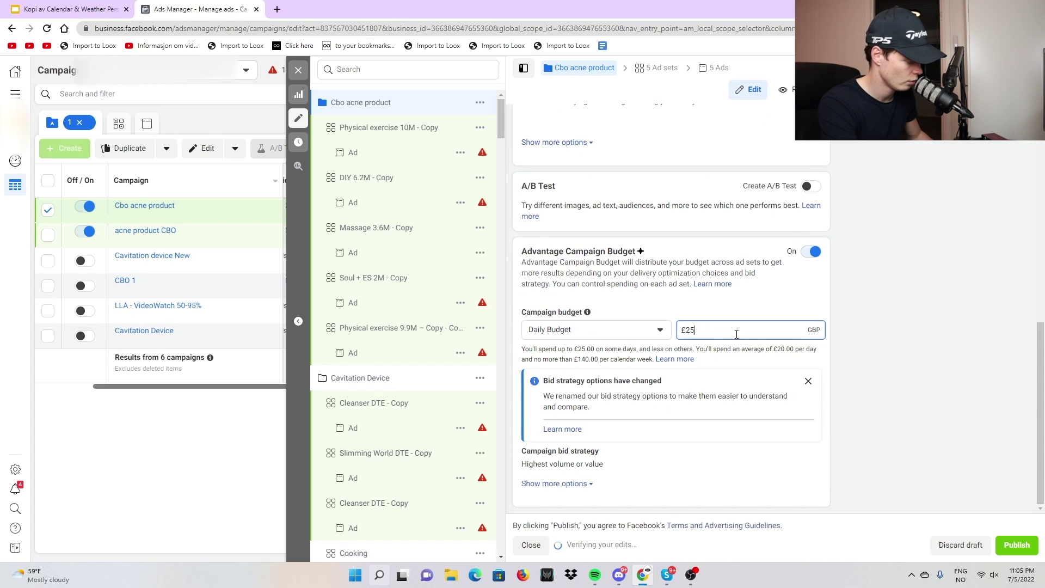
left_click(922, 306)
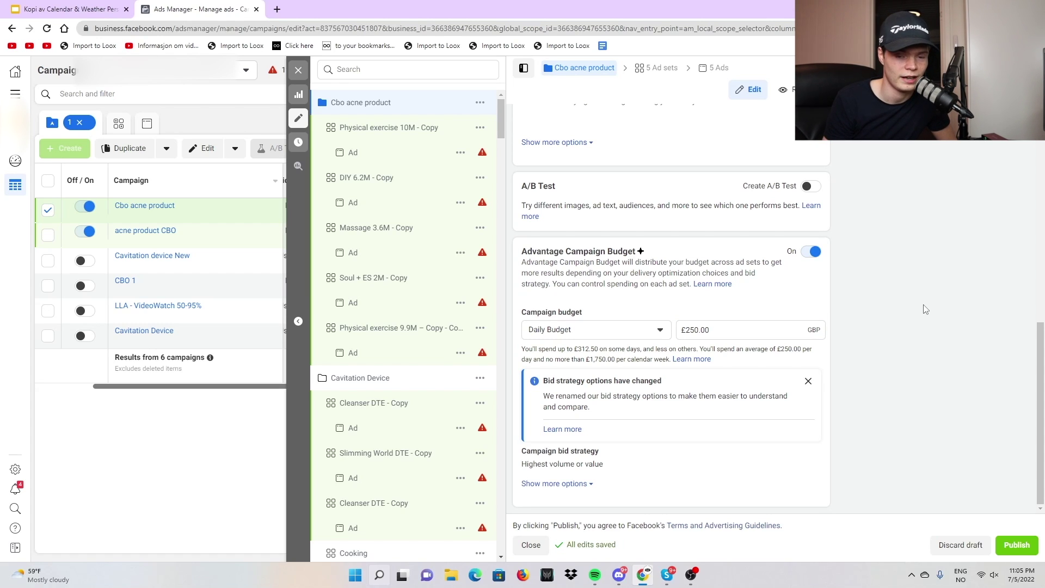
left_click(299, 69)
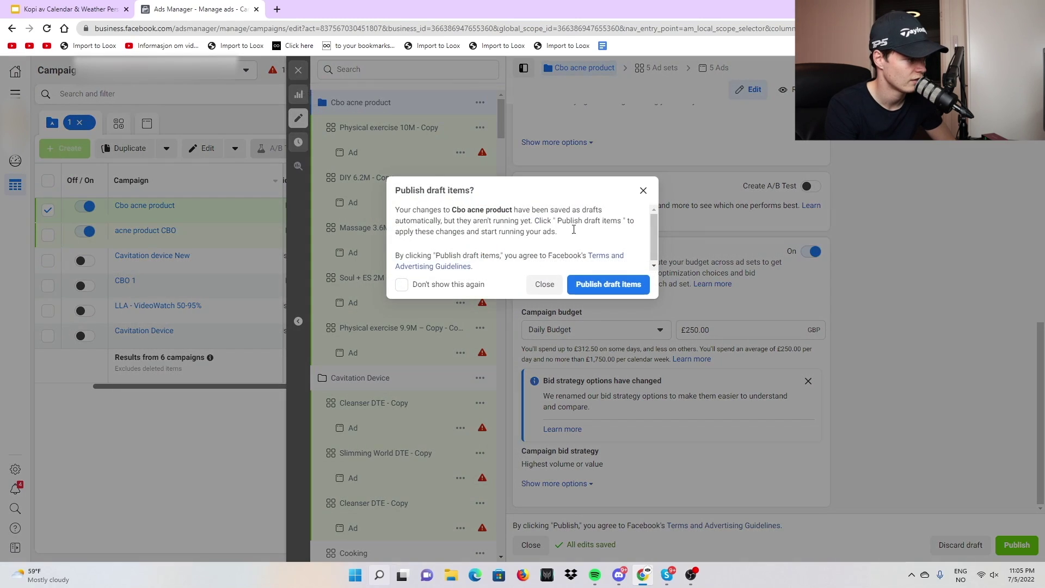
left_click(545, 284)
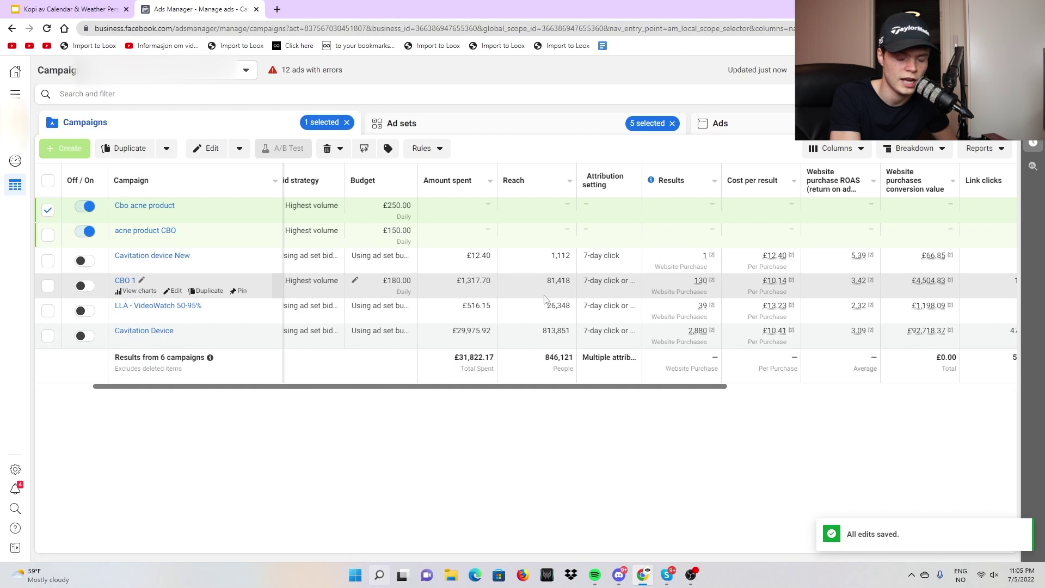